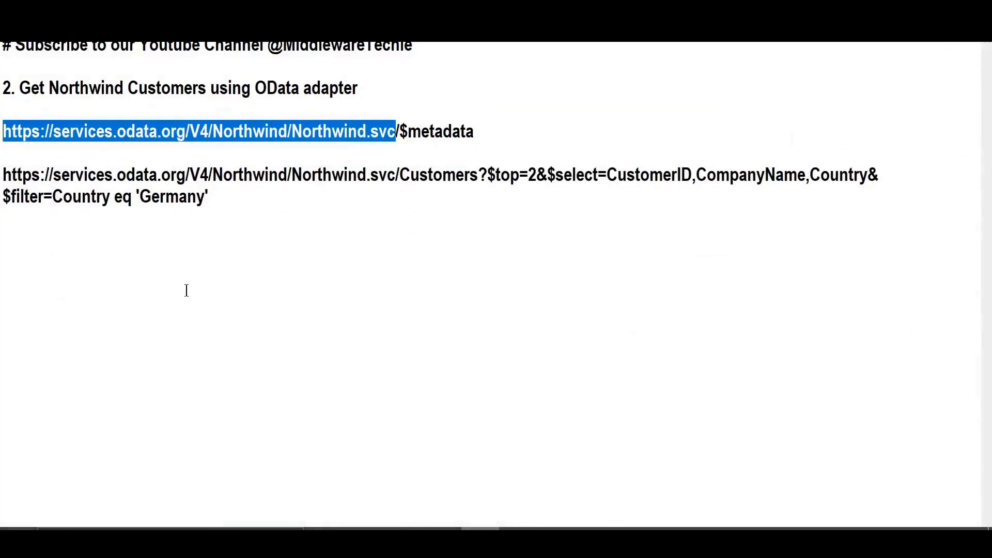
{"action": "left_click", "coordinate": [221, 297]}
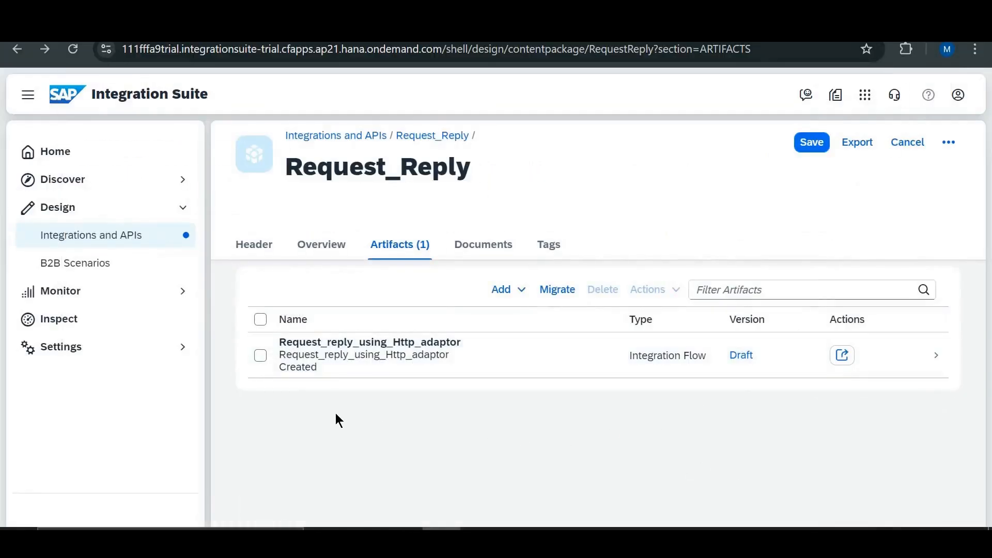
- Copy the Request_reply_using_Http_adaptor integration flow within the Request_Reply package under the name Request_reply_using_odata_adaptor
{"action": "left_click", "coordinate": [844, 364]}
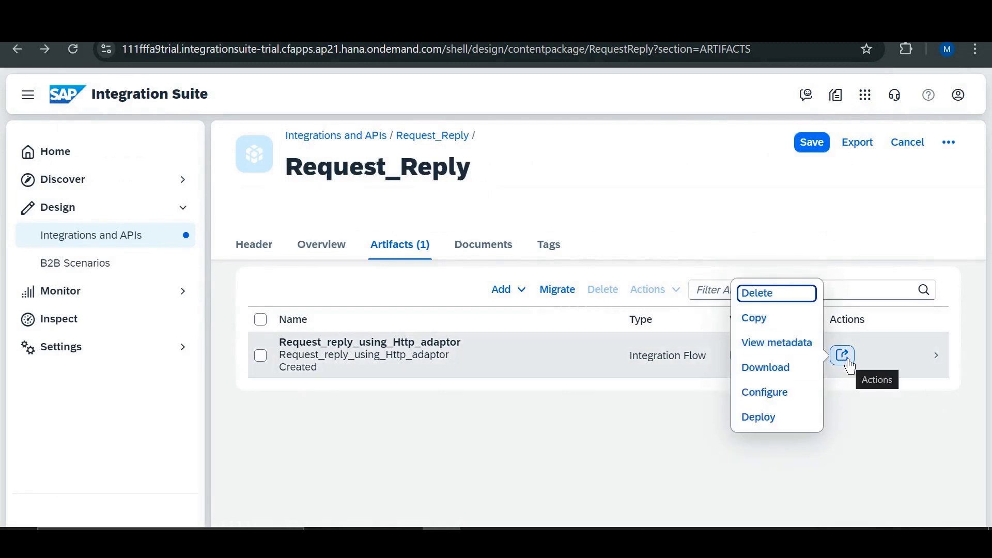
{"action": "left_click", "coordinate": [776, 324]}
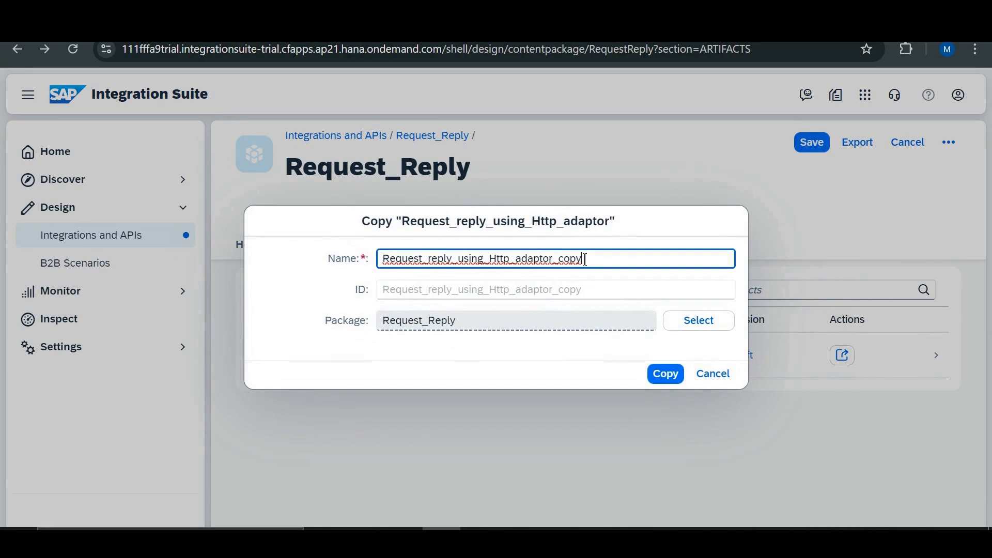
{"action": "key", "text": "BackSpace"}
{"action": "key", "text": "BackSpace"}
{"action": "key", "text": "BackSpace"}
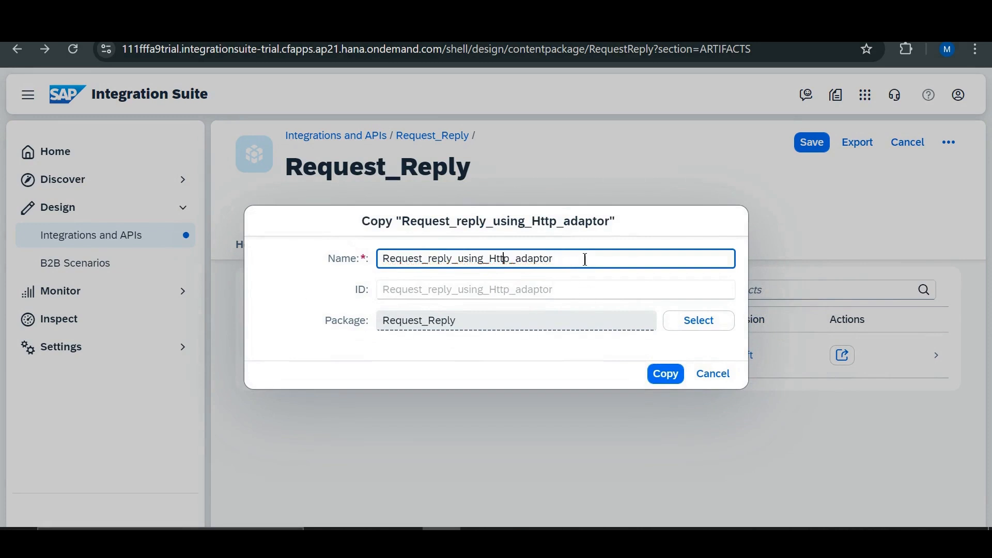
{"action": "key", "text": "BackSpace"}
{"action": "key", "text": "BackSpace"}
{"action": "key", "text": "BackSpace"}
{"action": "key", "text": "BackSpace"}
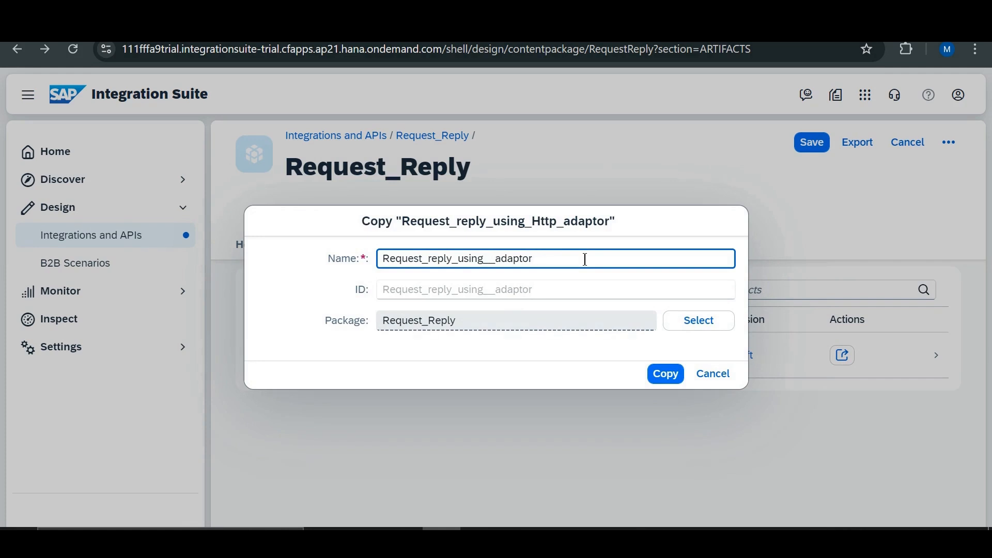
{"action": "type", "text": "odata"}
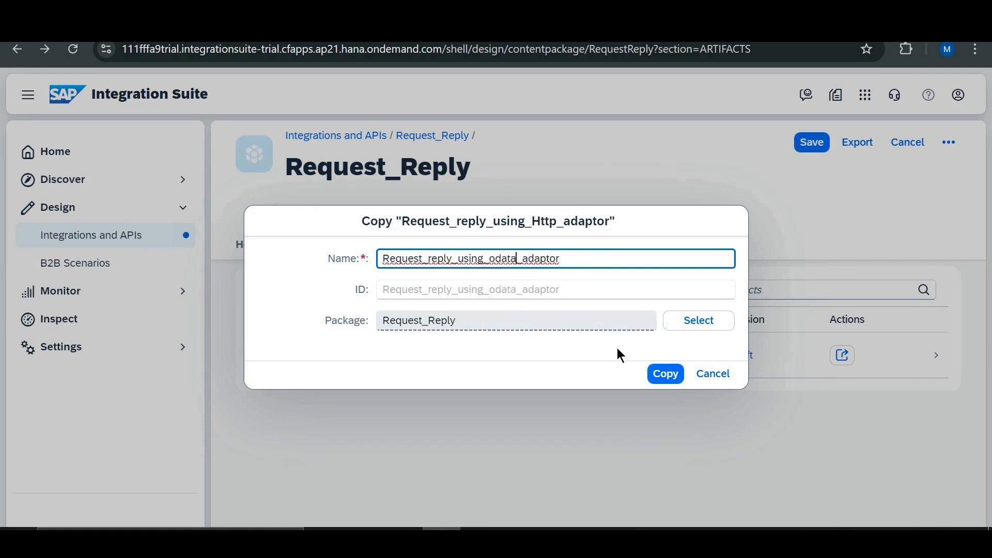
{"action": "left_click", "coordinate": [666, 374]}
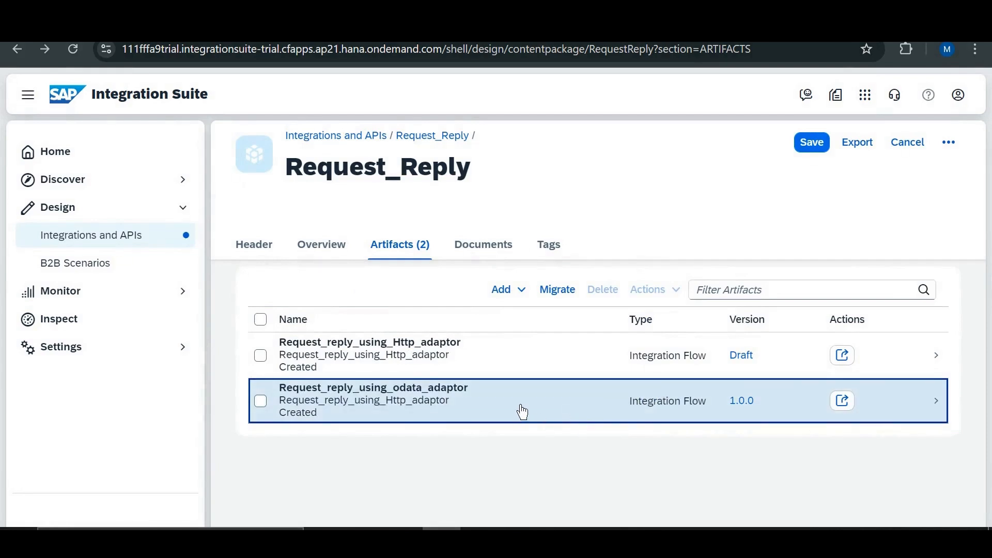
- Open the Request_reply_using_odata_adaptor flow for editing and set its HTTPS sender address to /get_customers_data_using_odata
{"action": "left_click", "coordinate": [520, 405]}
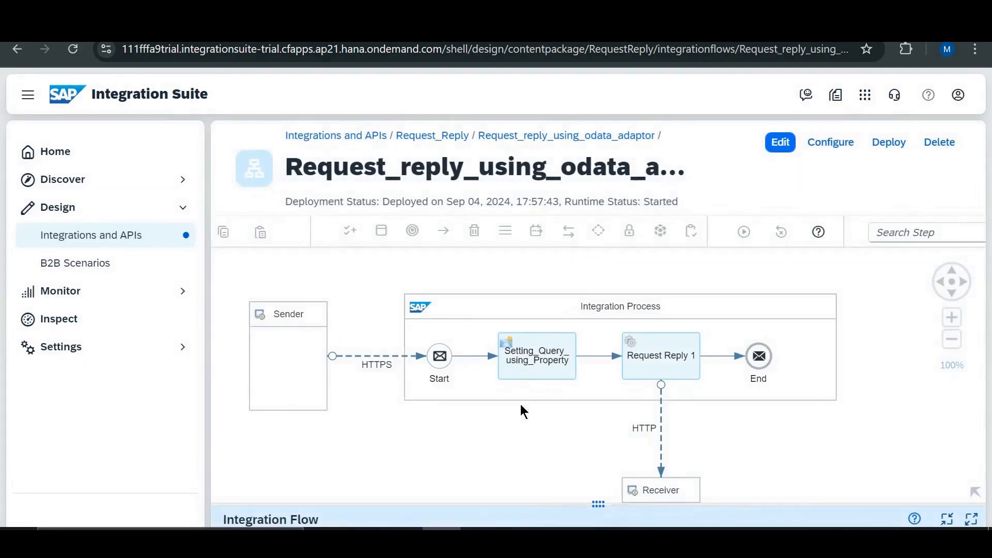
{"action": "left_click", "coordinate": [777, 147]}
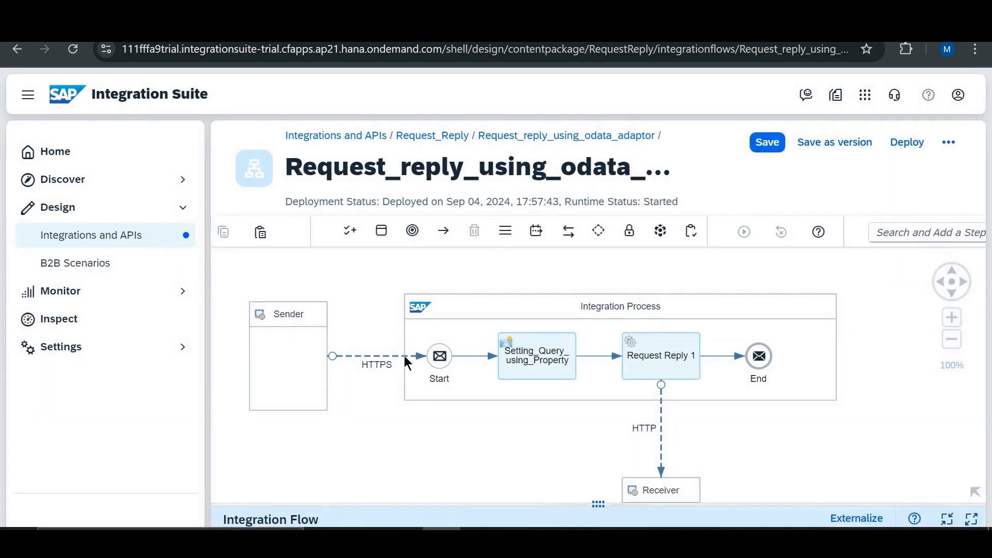
{"action": "left_click", "coordinate": [398, 360]}
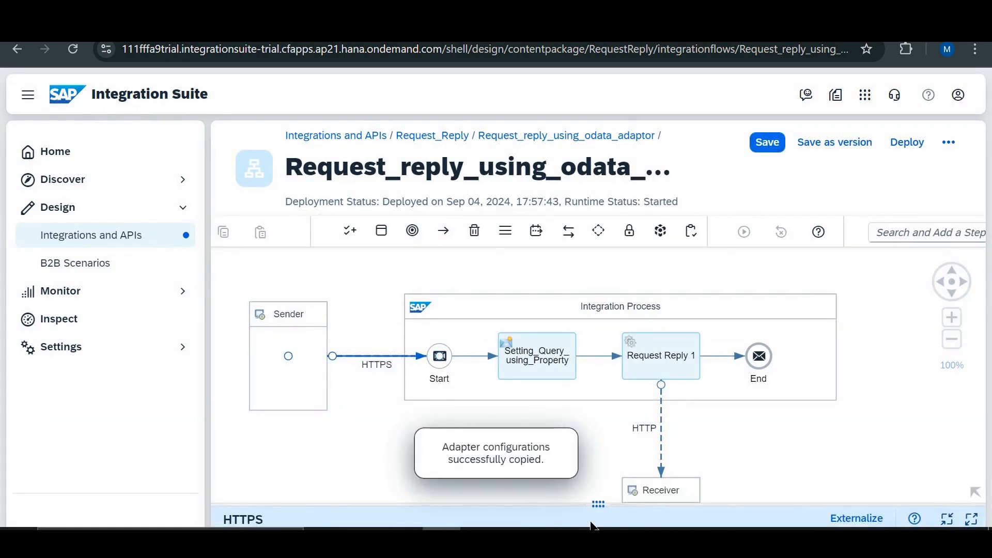
{"action": "left_click_drag", "start_coordinate": [599, 505], "coordinate": [599, 305]}
{"action": "left_click", "coordinate": [331, 347]}
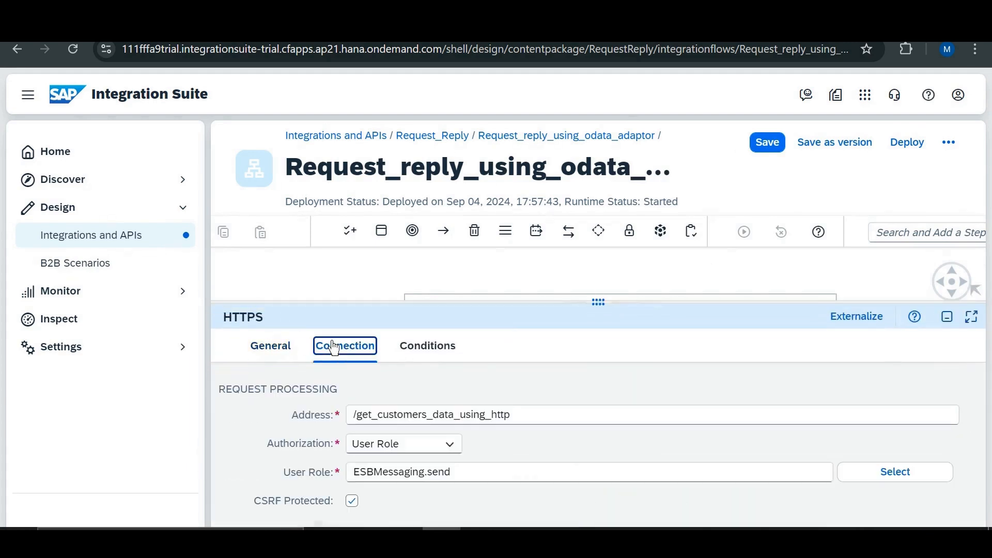
{"action": "left_click", "coordinate": [511, 414]}
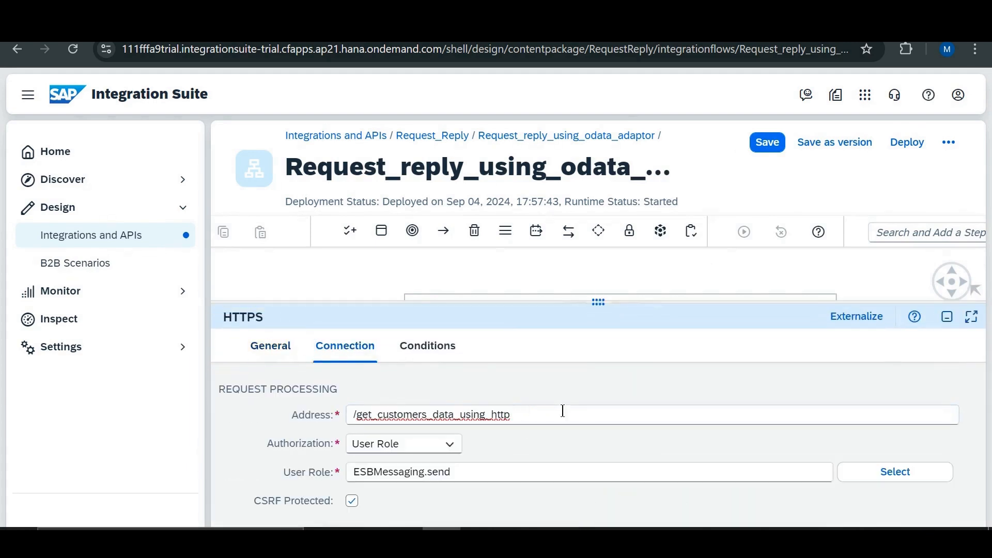
{"action": "key", "text": "BackSpace"}
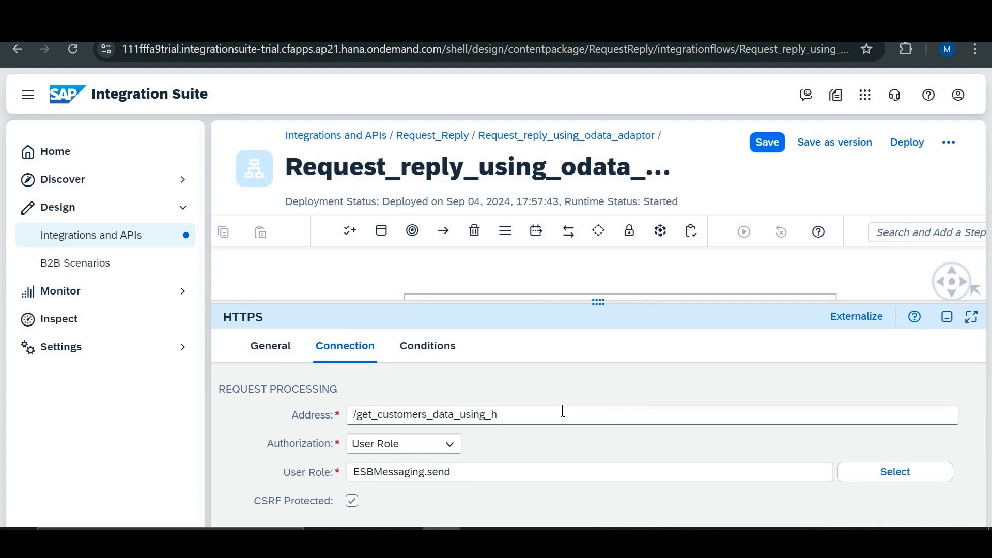
{"action": "type", "text": "odata"}
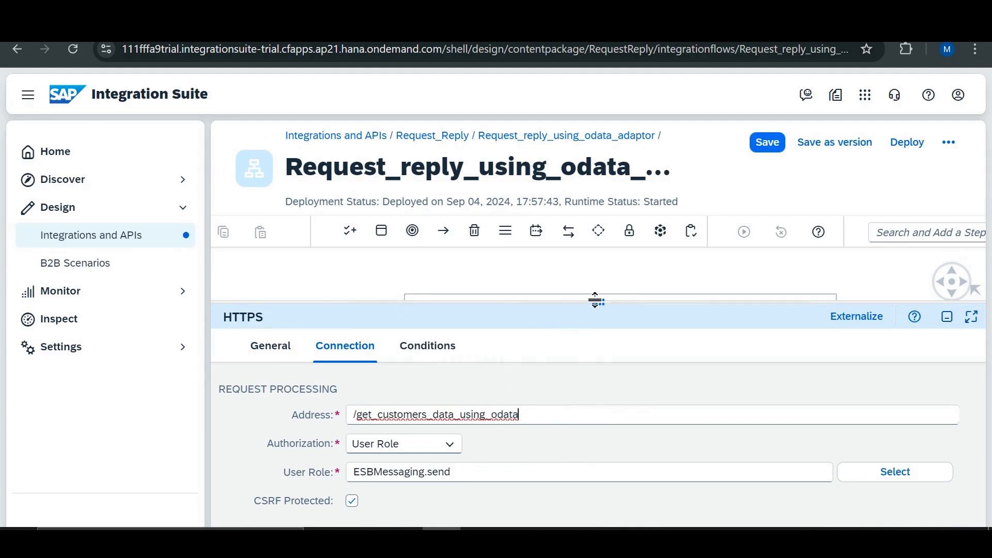
{"action": "left_click_drag", "start_coordinate": [596, 302], "coordinate": [589, 507]}
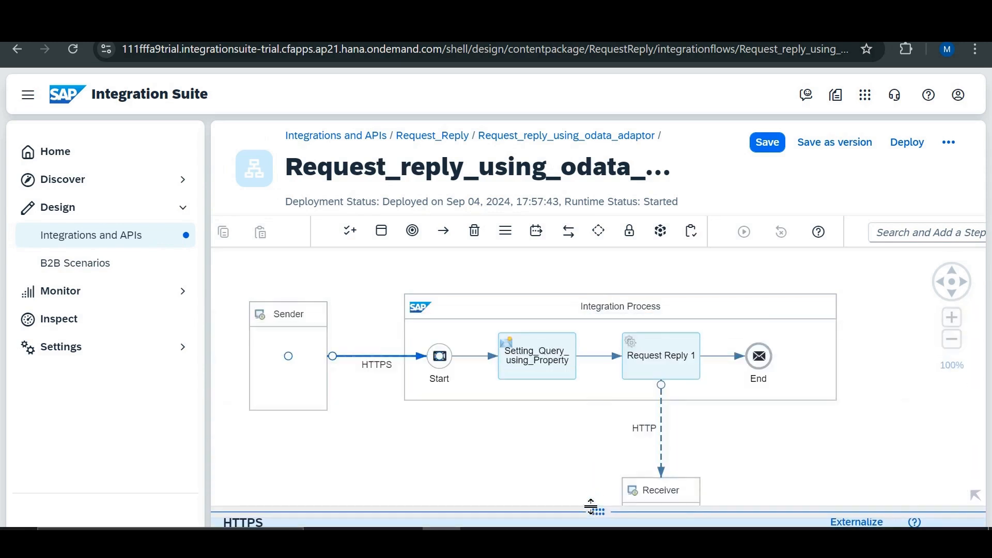
- Delete the Setting_Query_using_Property content modifier and shrink the Integration Process box to fit the remaining steps
{"action": "left_click", "coordinate": [528, 359]}
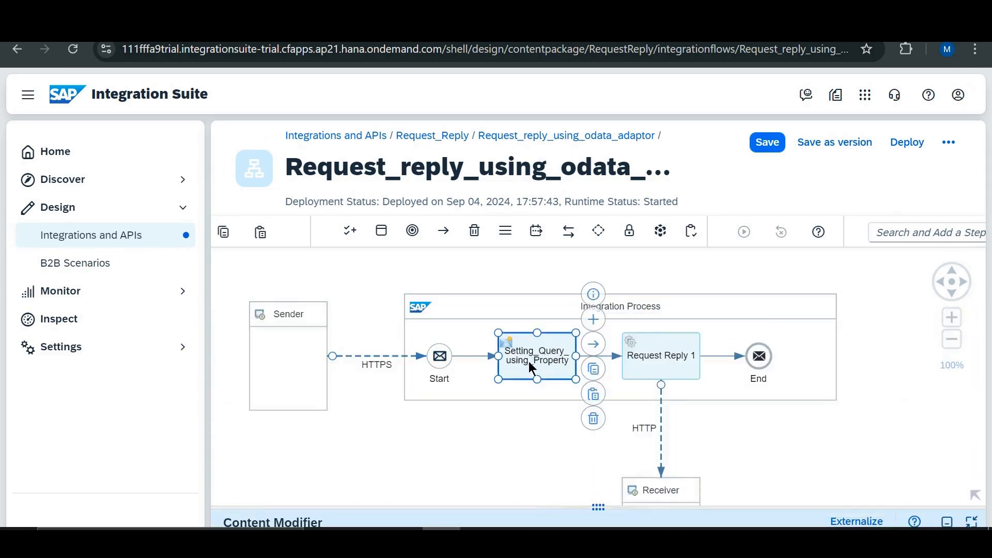
{"action": "left_click", "coordinate": [593, 419]}
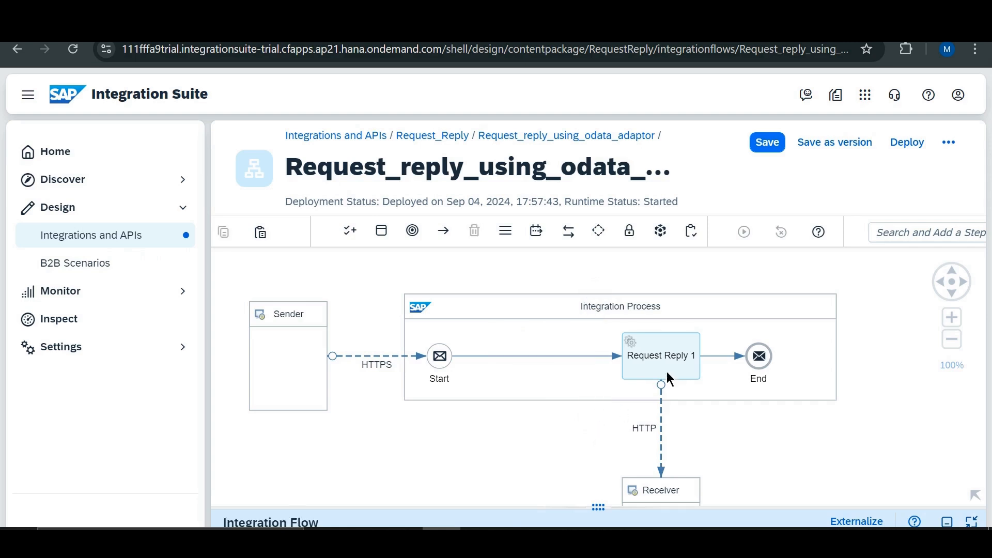
{"action": "left_click", "coordinate": [836, 342]}
{"action": "left_click", "coordinate": [856, 346]}
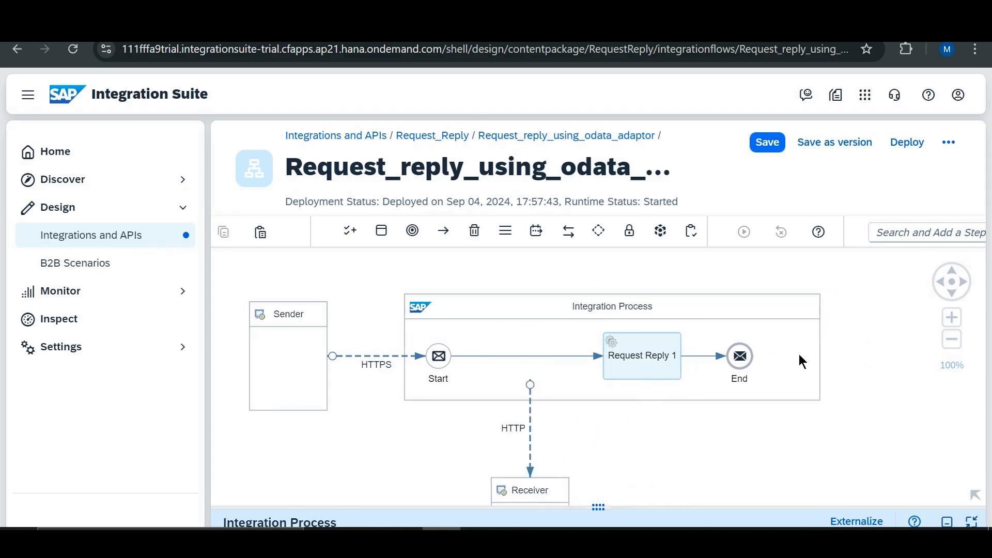
- Replace the HTTP channel between Request Reply 1 and the Receiver with an OData channel using the OData V4 message protocol
{"action": "left_click", "coordinate": [530, 419]}
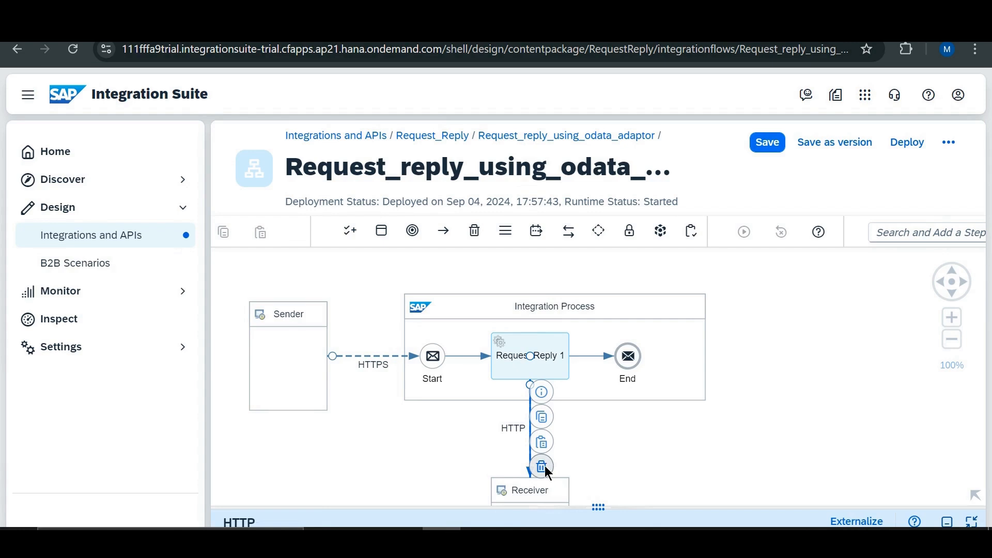
{"action": "left_click", "coordinate": [541, 467]}
{"action": "left_click", "coordinate": [532, 359]}
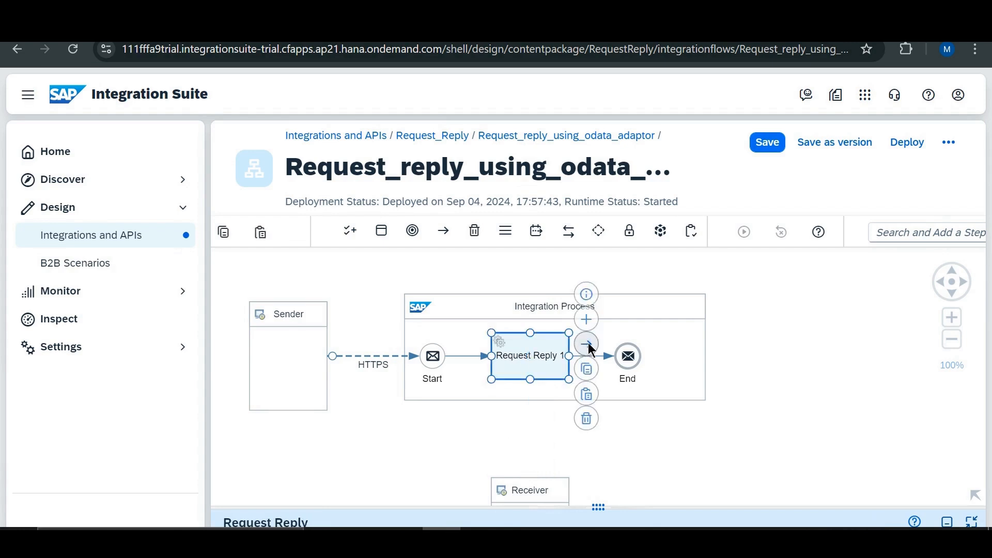
{"action": "left_click_drag", "start_coordinate": [588, 343], "coordinate": [534, 489]}
{"action": "scroll", "coordinate": [406, 336], "scroll_direction": "down", "scroll_amount": 3}
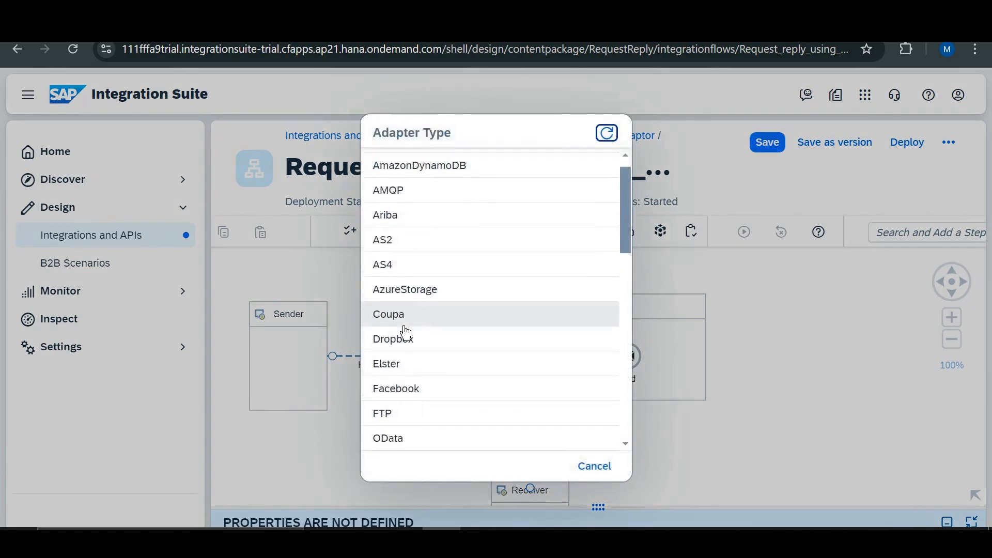
{"action": "left_click", "coordinate": [407, 317]}
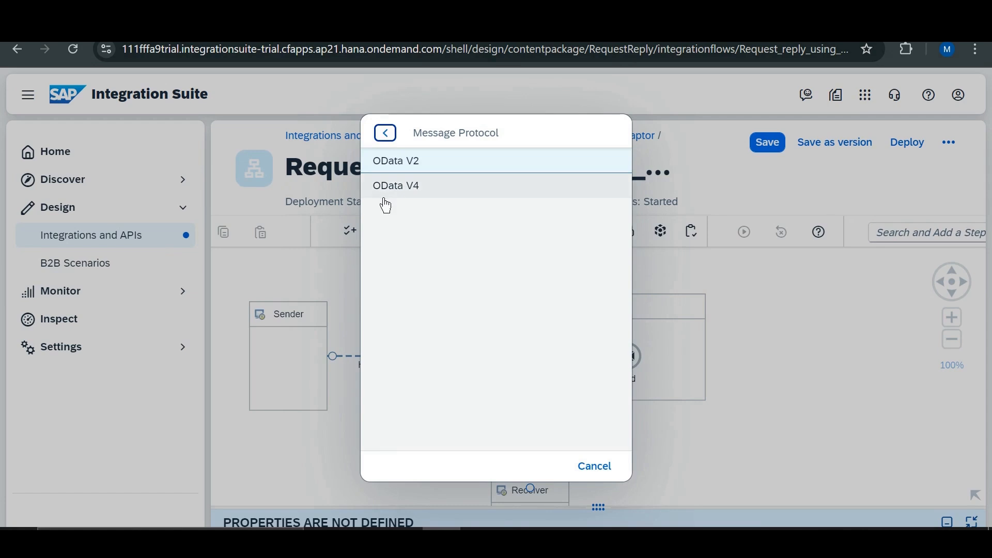
{"action": "left_click", "coordinate": [421, 191]}
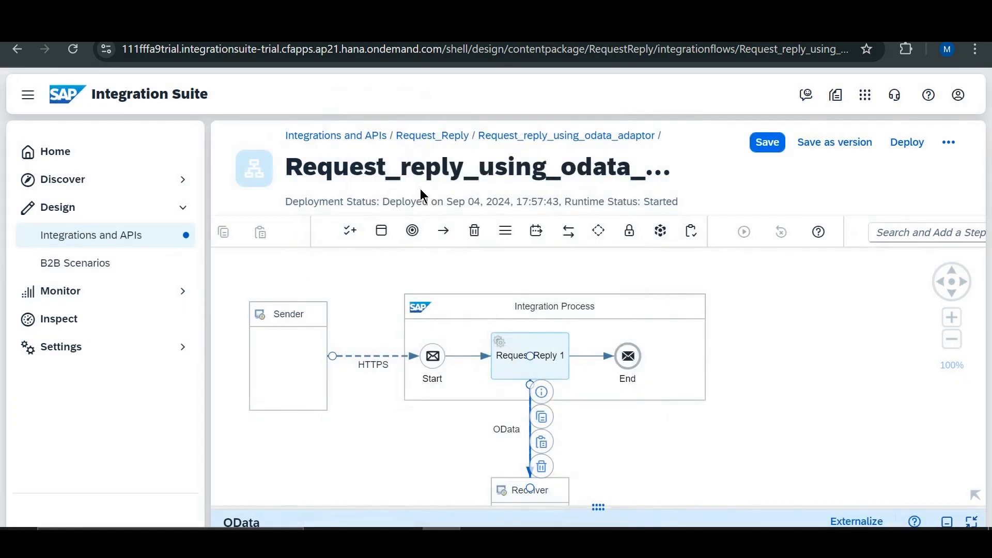
{"action": "left_click", "coordinate": [668, 419]}
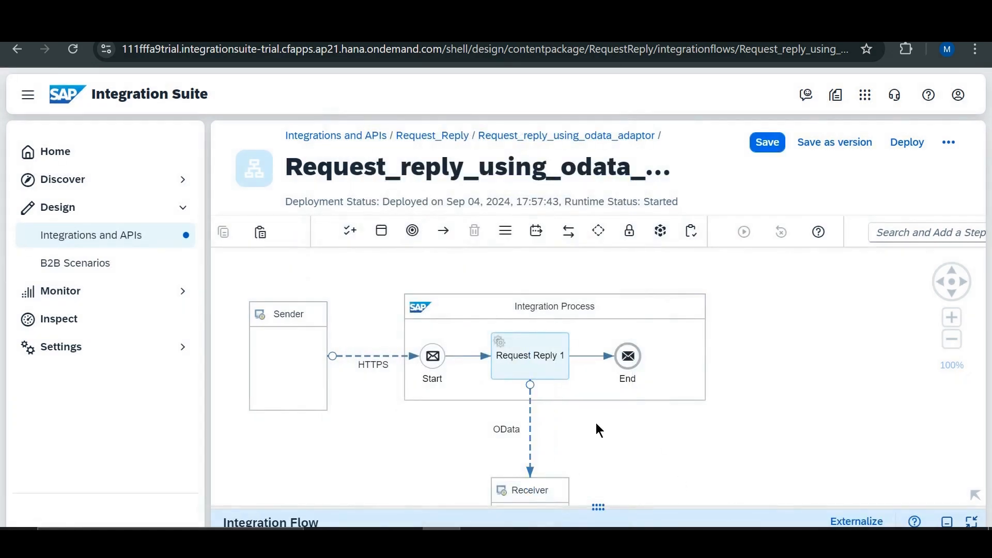
{"action": "left_click", "coordinate": [529, 430]}
{"action": "left_click_drag", "start_coordinate": [598, 507], "coordinate": [635, 277]}
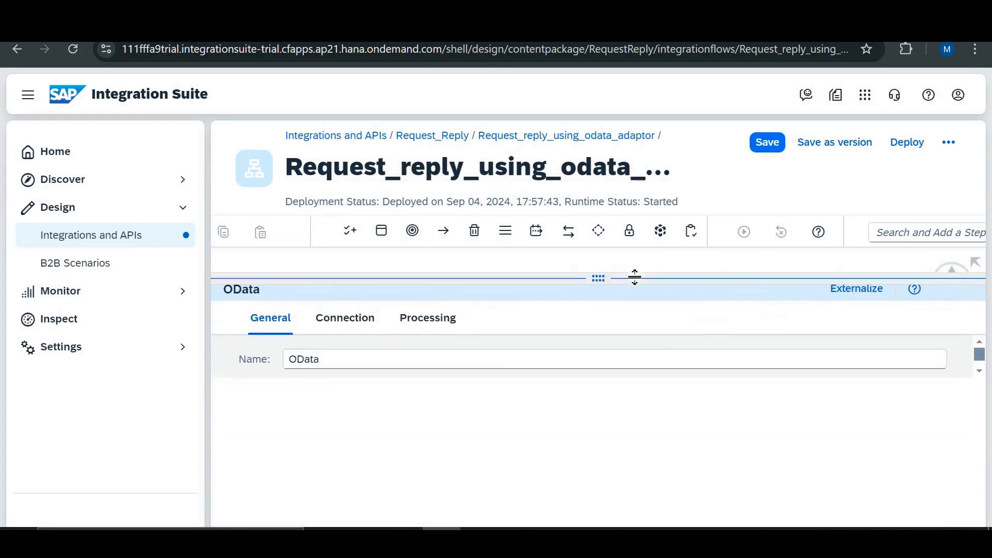
{"action": "left_click", "coordinate": [348, 325]}
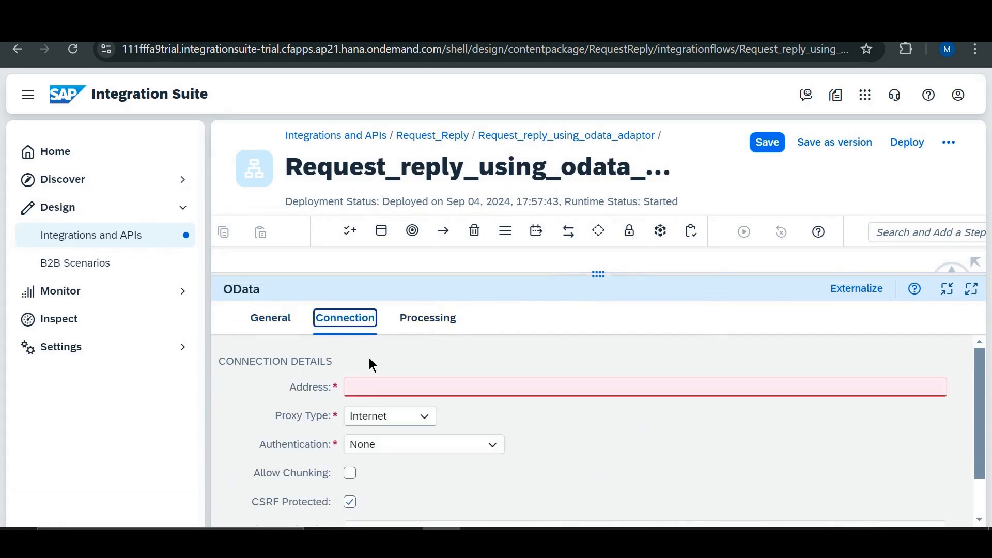
{"action": "left_click", "coordinate": [374, 385]}
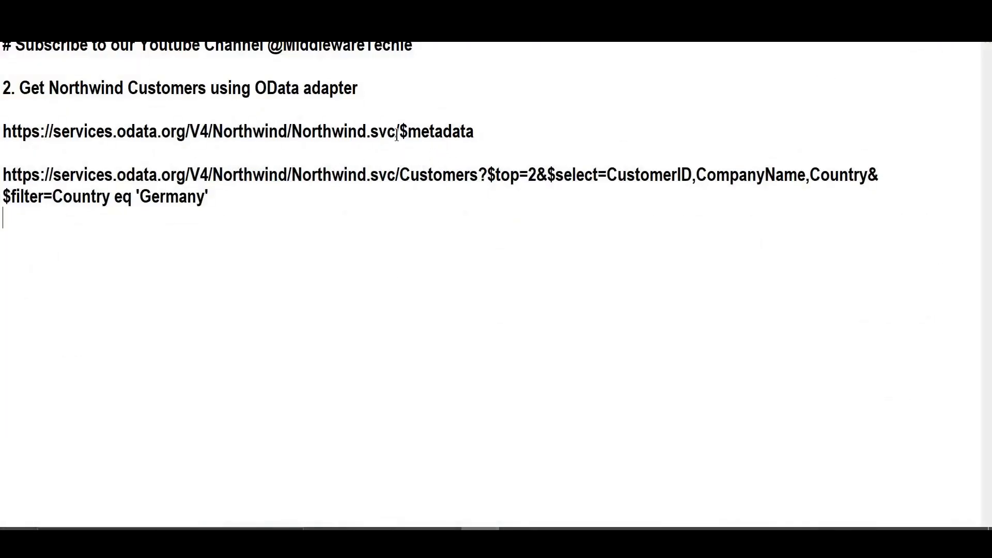
{"action": "left_click_drag", "start_coordinate": [396, 132], "coordinate": [2, 131]}
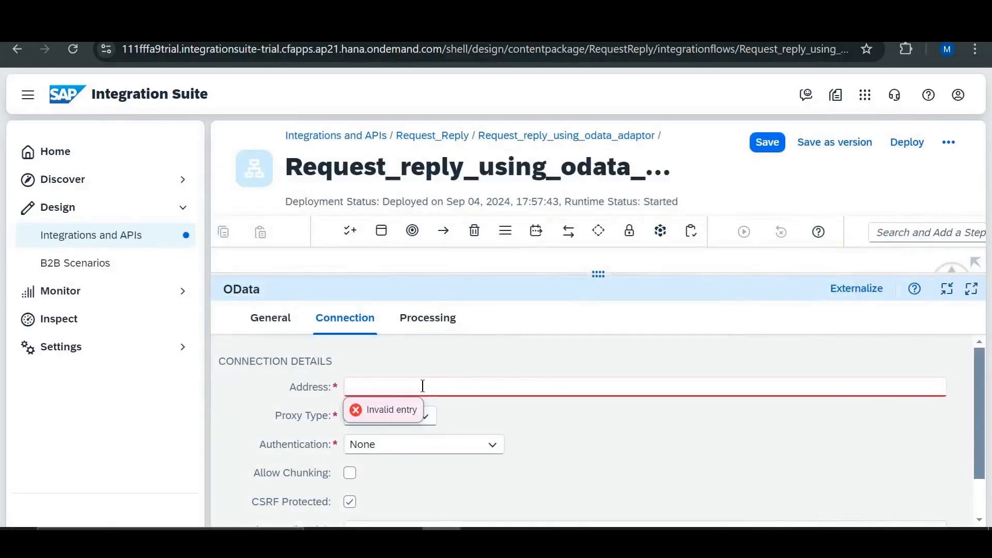
{"action": "type", "text": "https://services.odata.org/V4/Northwind/Northwind.svc"}
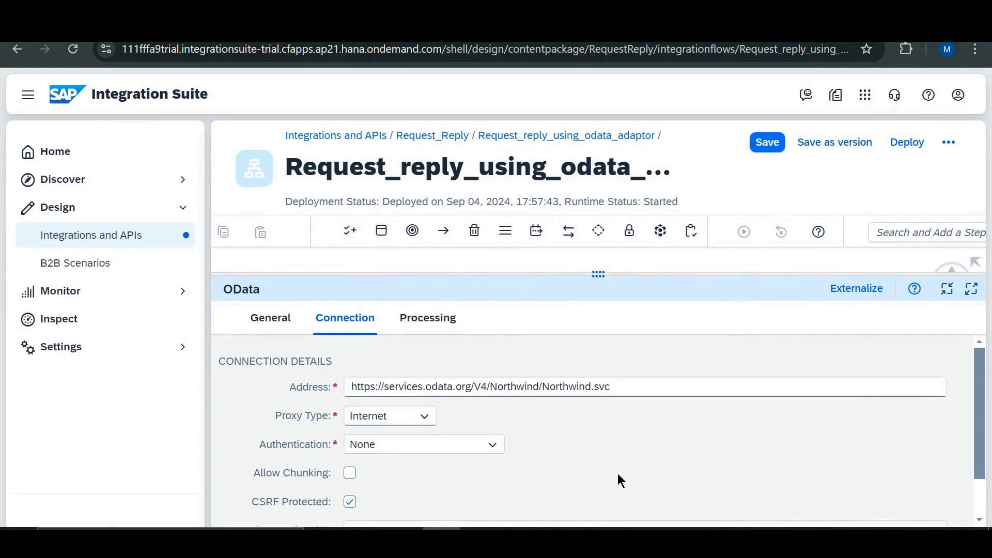
- Choose Query(GET) as the operation in the OData channel's processing details
{"action": "left_click", "coordinate": [450, 327]}
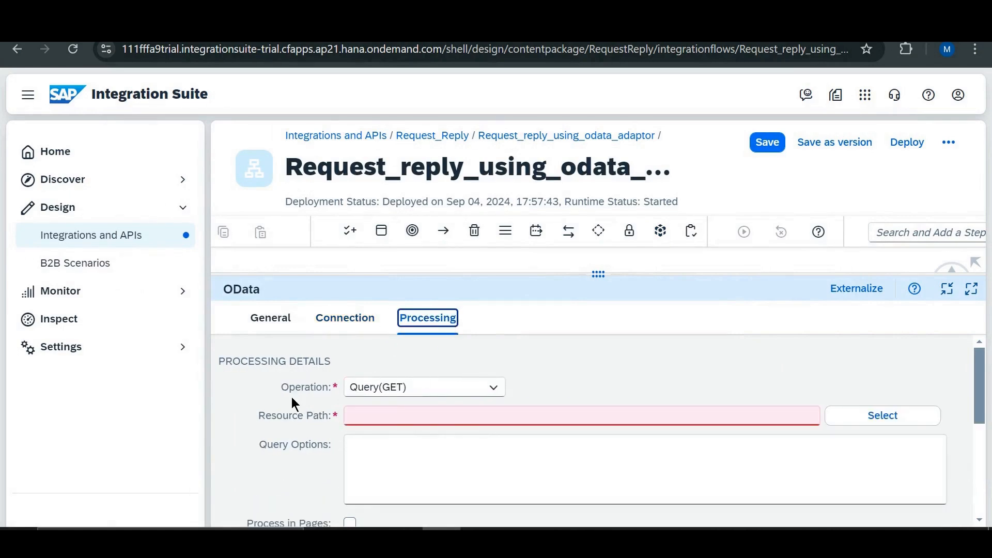
{"action": "left_click_drag", "start_coordinate": [283, 390], "coordinate": [330, 390]}
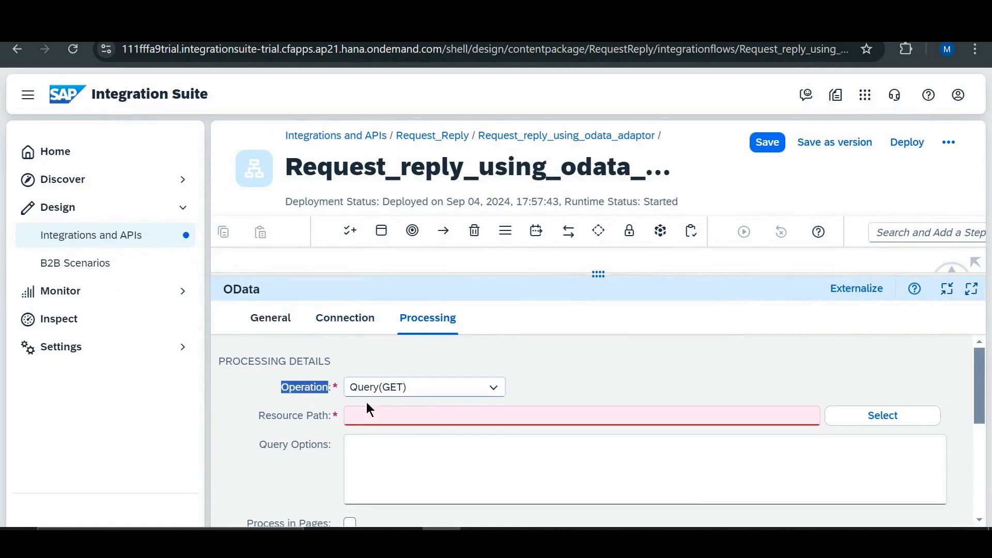
{"action": "left_click", "coordinate": [445, 390]}
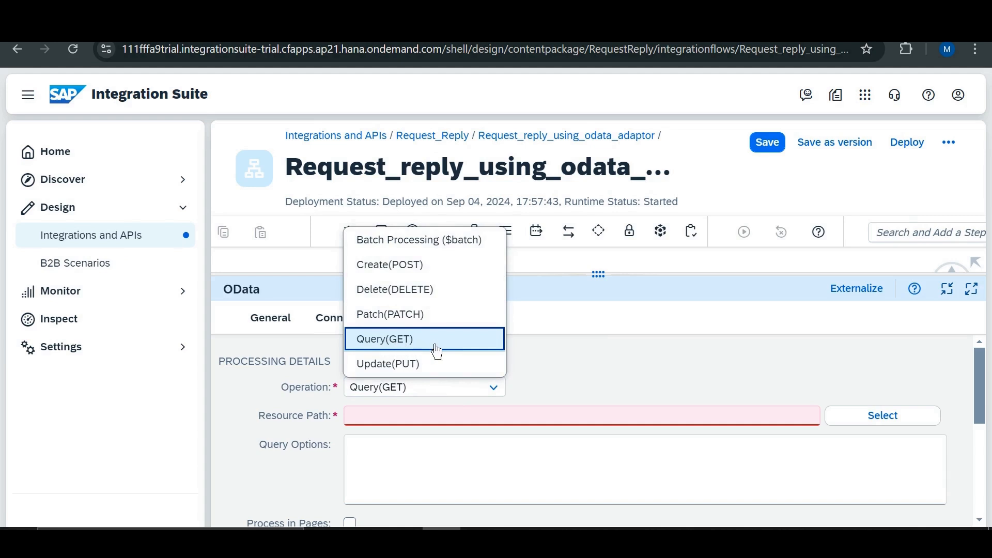
{"action": "left_click", "coordinate": [418, 345]}
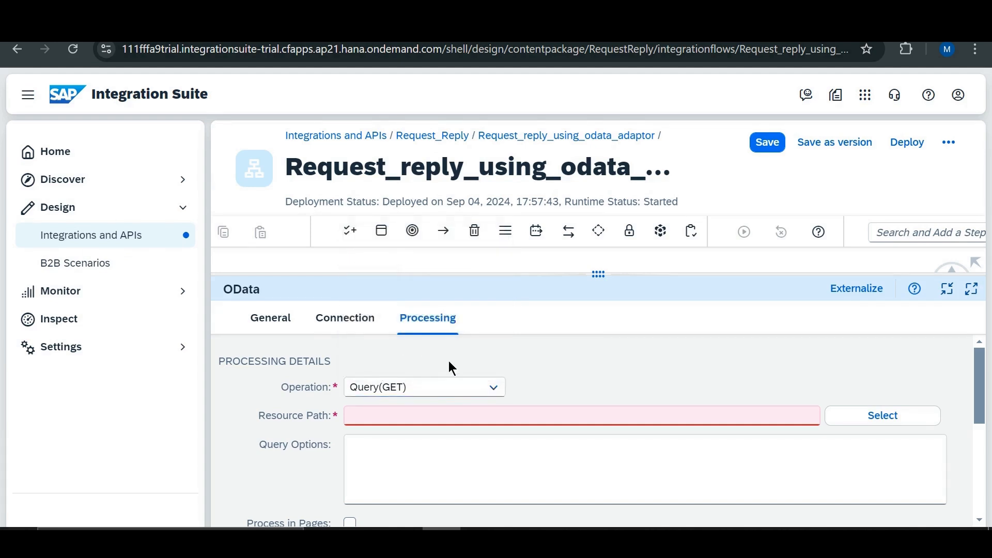
- Try Local EDMX File as the connection source for the OData channel's resource path in the Model Operation wizard
{"action": "scroll", "coordinate": [450, 369], "scroll_direction": "down", "scroll_amount": 1}
{"action": "scroll", "coordinate": [318, 390], "scroll_direction": "up", "scroll_amount": 1}
{"action": "left_click", "coordinate": [888, 420]}
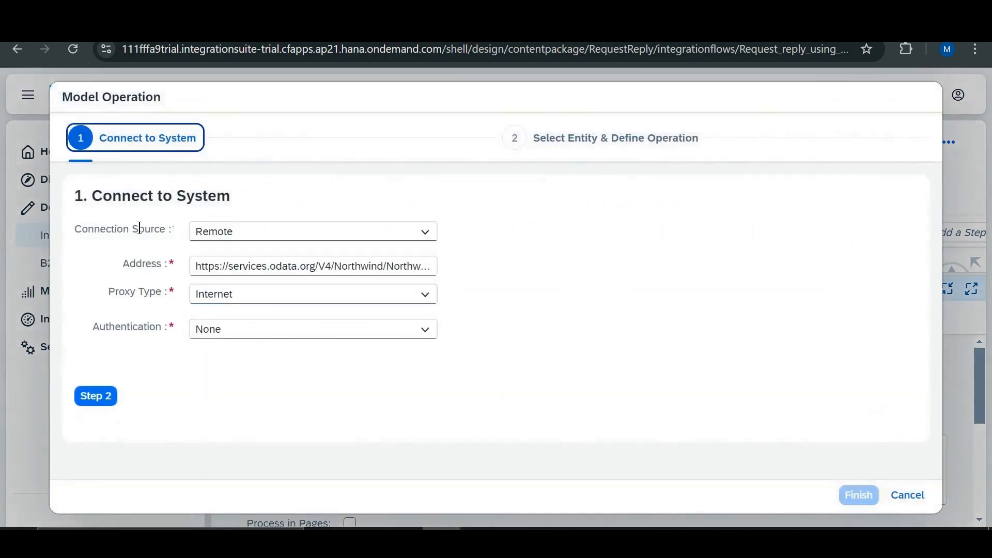
{"action": "left_click_drag", "start_coordinate": [96, 197], "coordinate": [226, 199]}
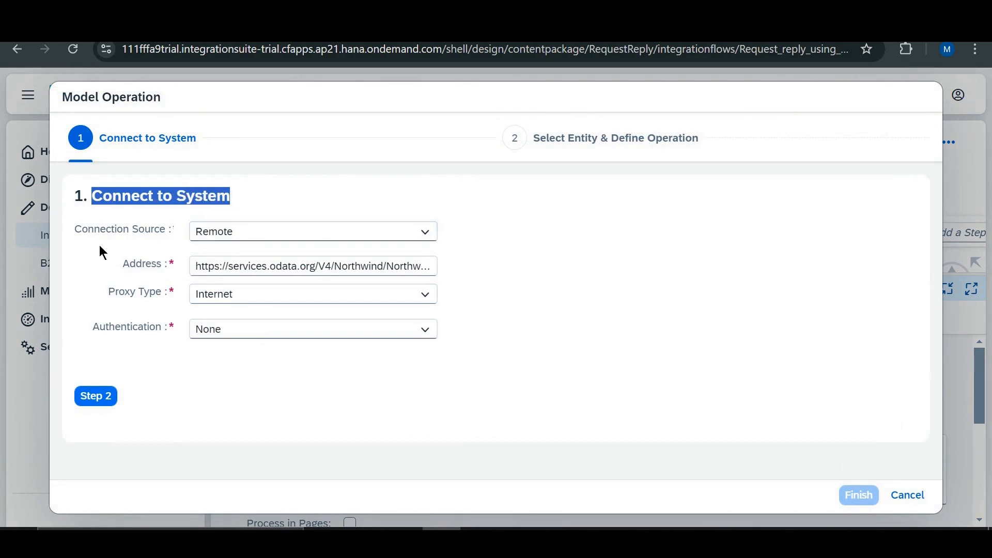
{"action": "left_click", "coordinate": [247, 239]}
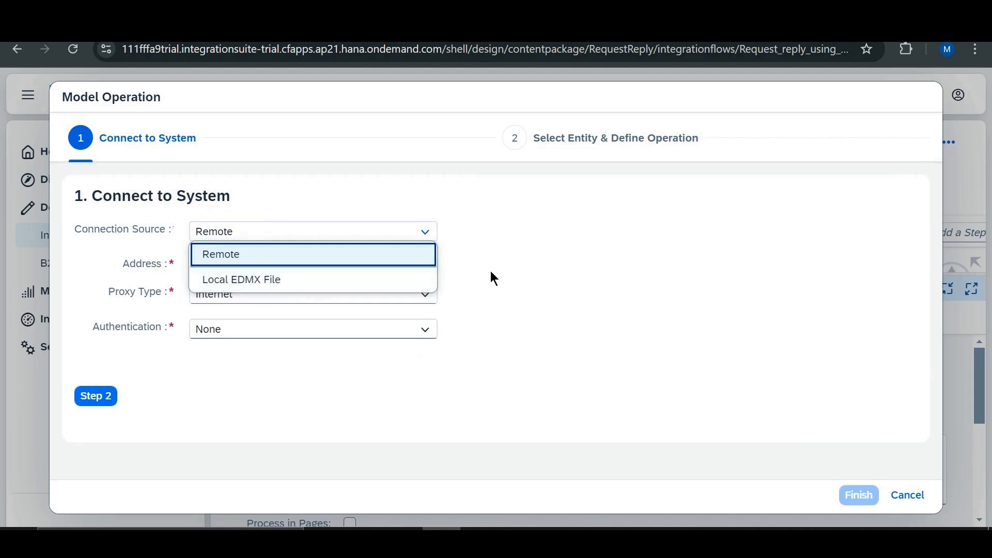
{"action": "left_click", "coordinate": [276, 290]}
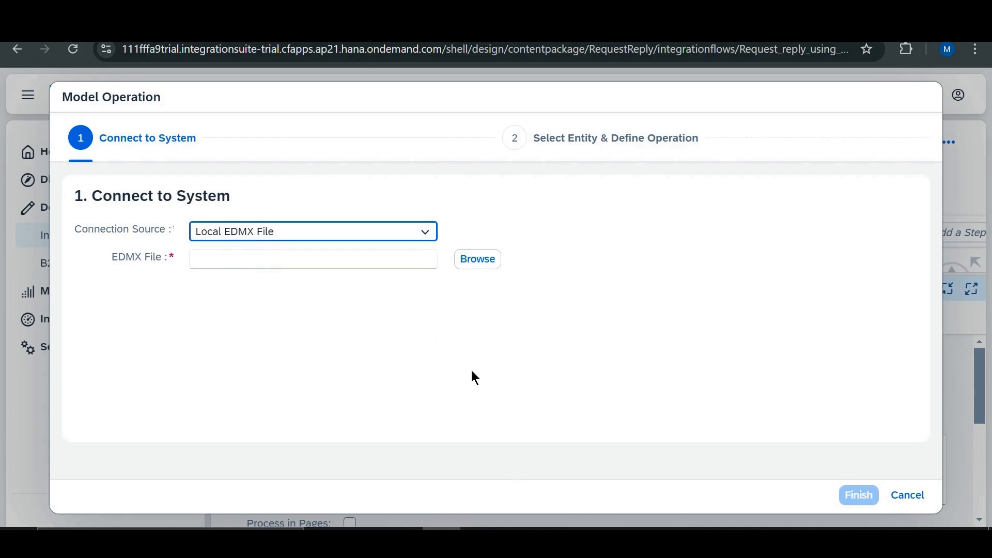
- Switch to Postman, send the Get metadata request for the Northwind service, and look through the returned XML
{"action": "left_click", "coordinate": [519, 541]}
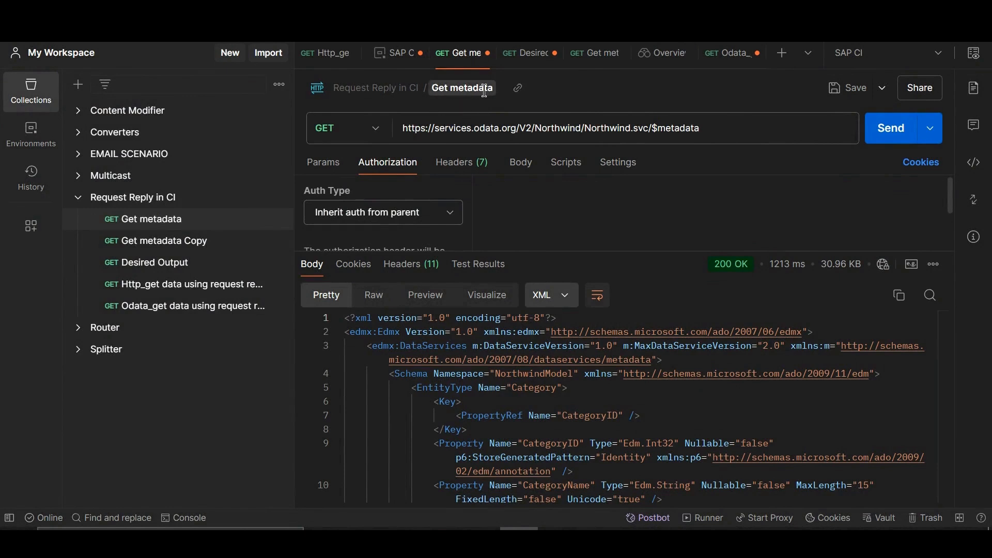
{"action": "left_click", "coordinate": [435, 90]}
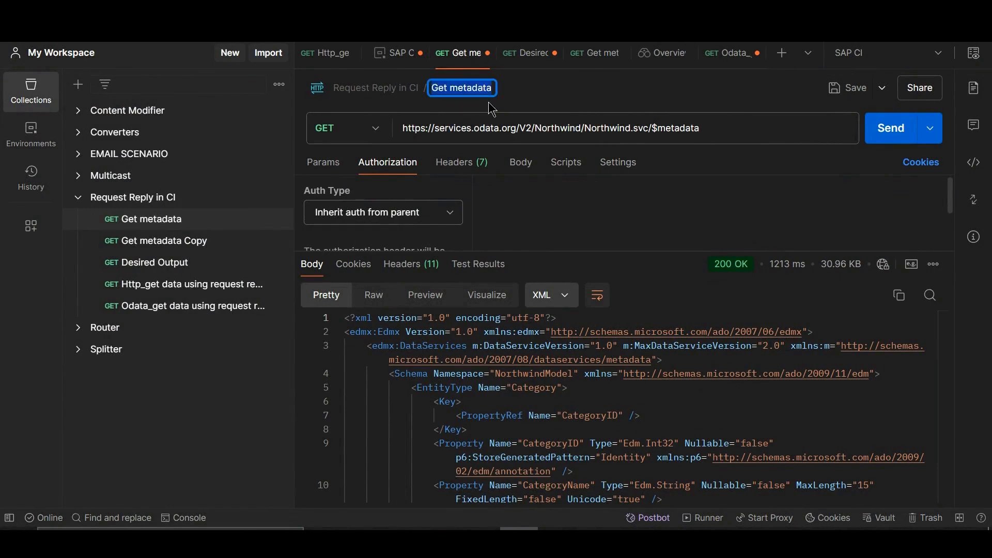
{"action": "left_click", "coordinate": [891, 128]}
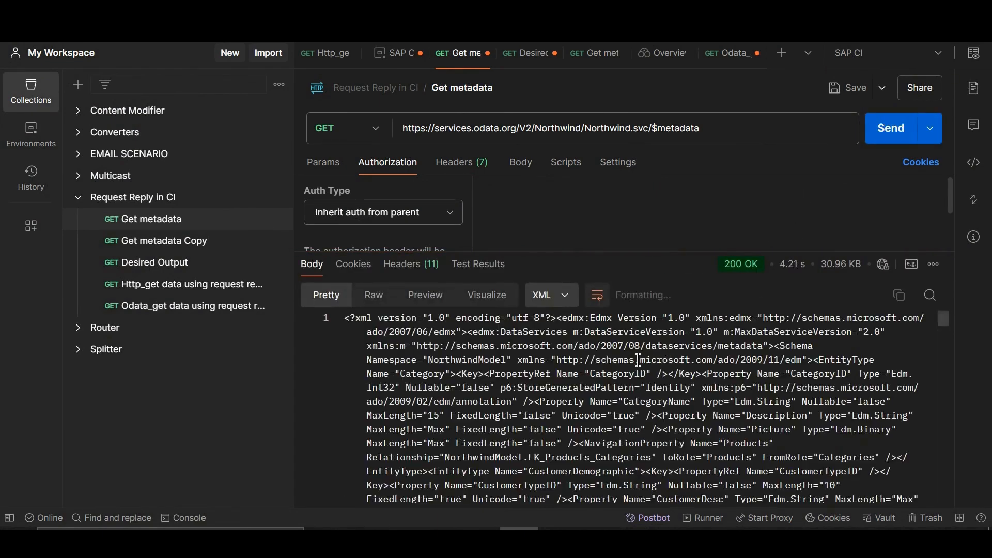
{"action": "scroll", "coordinate": [605, 362], "scroll_direction": "down", "scroll_amount": 10}
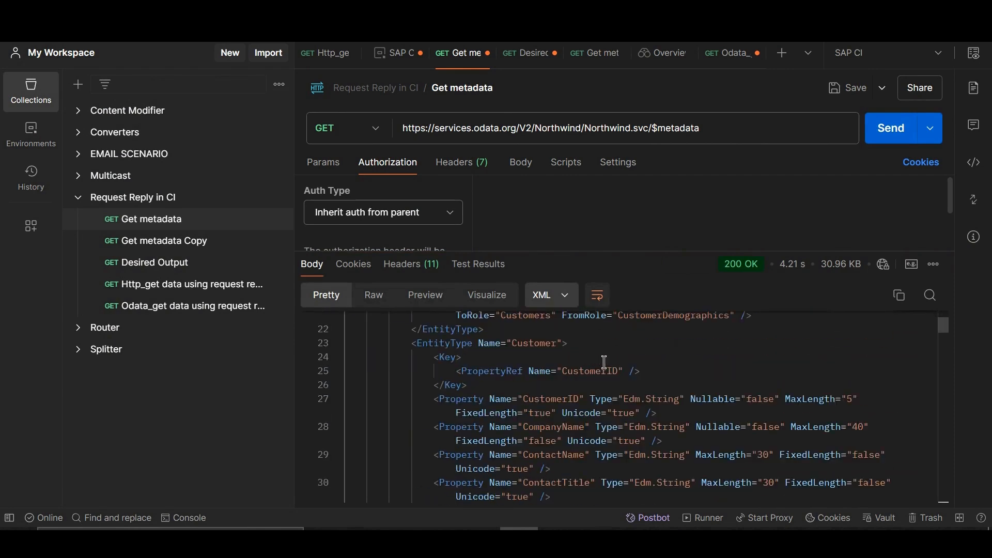
{"action": "scroll", "coordinate": [723, 351], "scroll_direction": "up", "scroll_amount": 10}
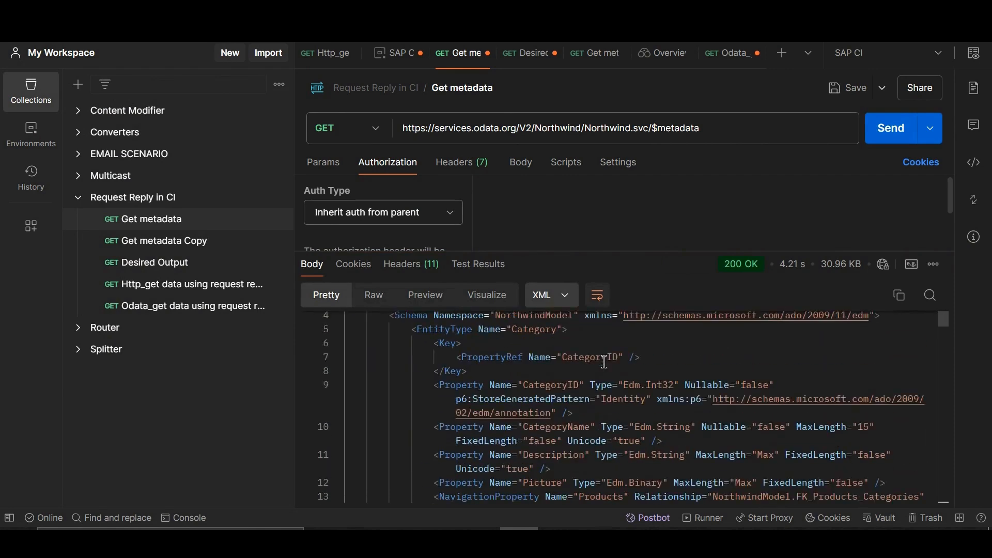
- Save the metadata response to a file on the Desktop named Northwind.edmx
{"action": "left_click", "coordinate": [935, 268]}
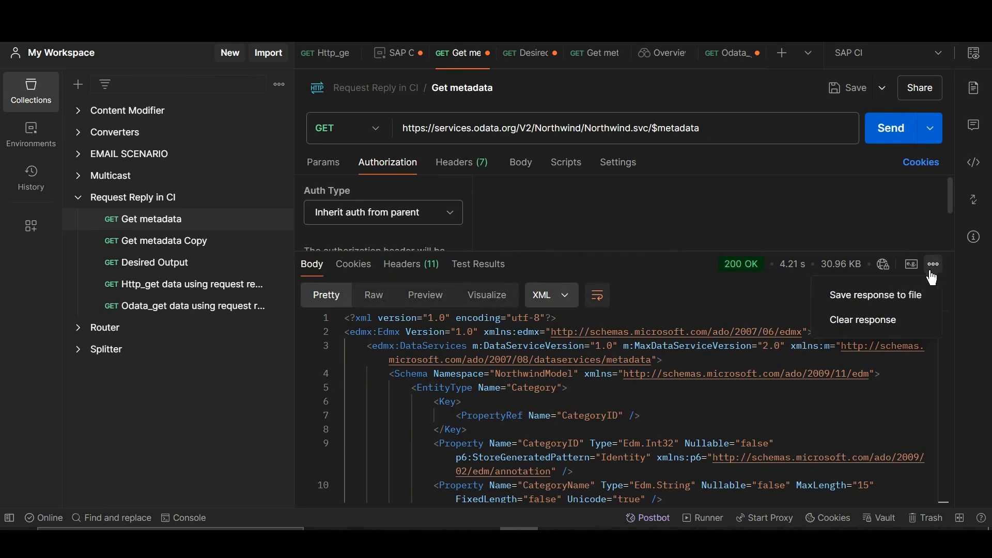
{"action": "left_click", "coordinate": [893, 299]}
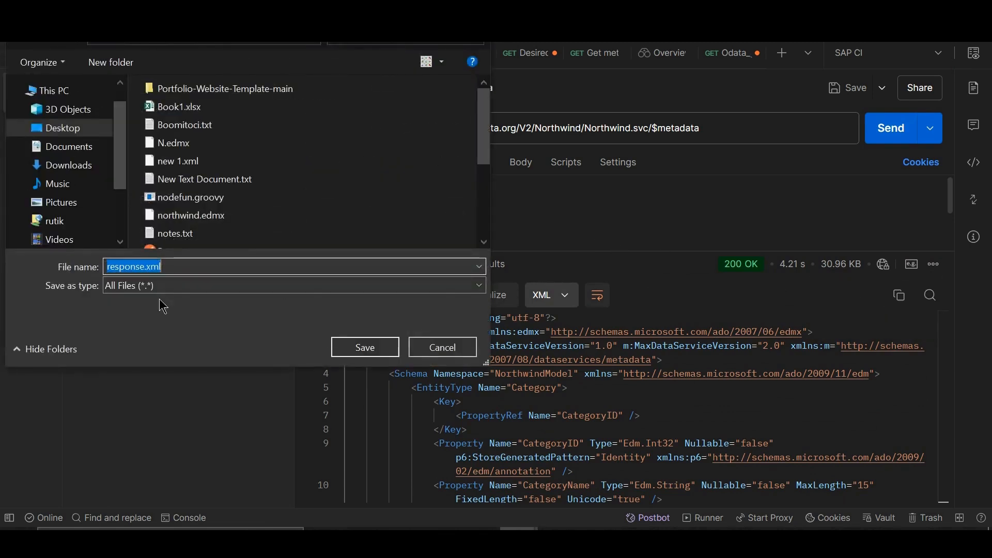
{"action": "left_click", "coordinate": [189, 267]}
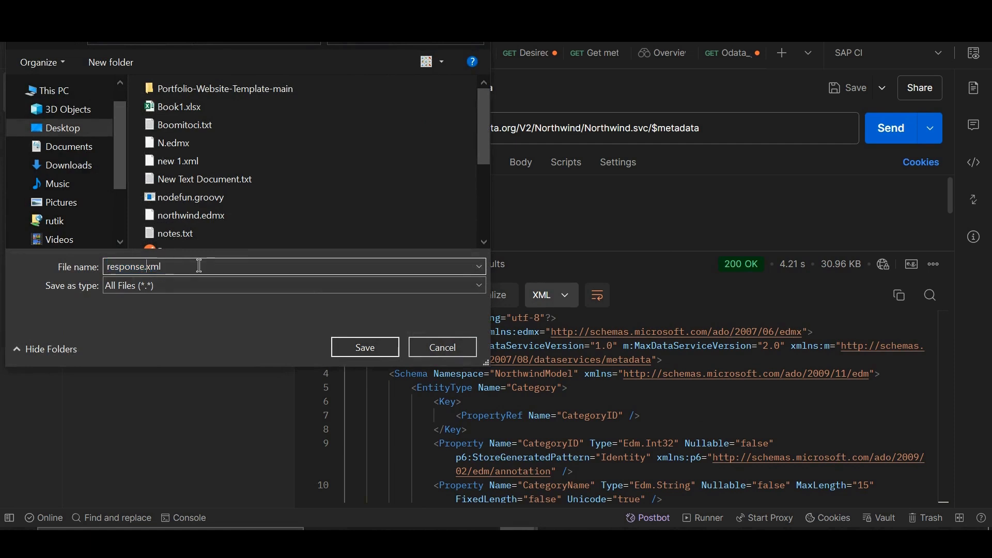
{"action": "key", "text": "BackSpace"}
{"action": "key", "text": "BackSpace"}
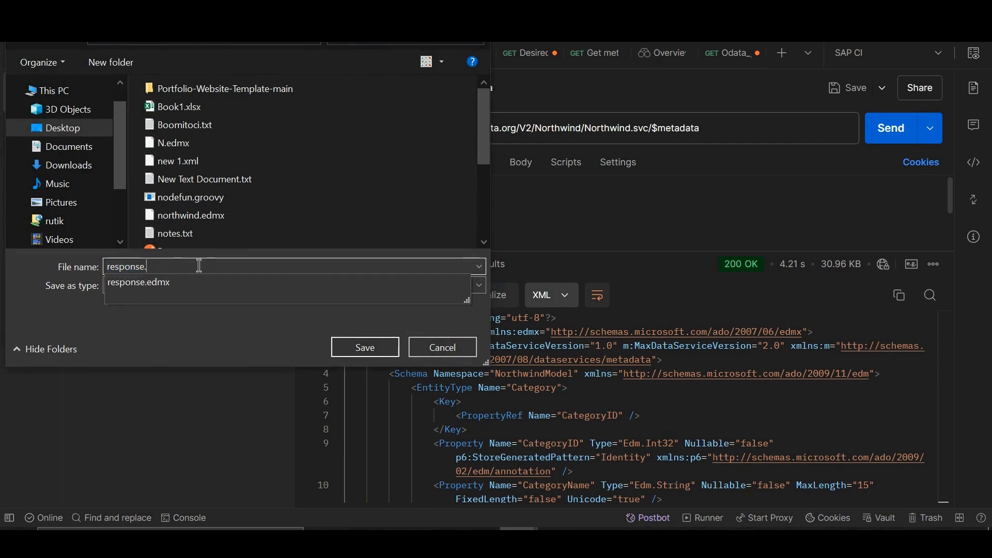
{"action": "key", "text": "Down"}
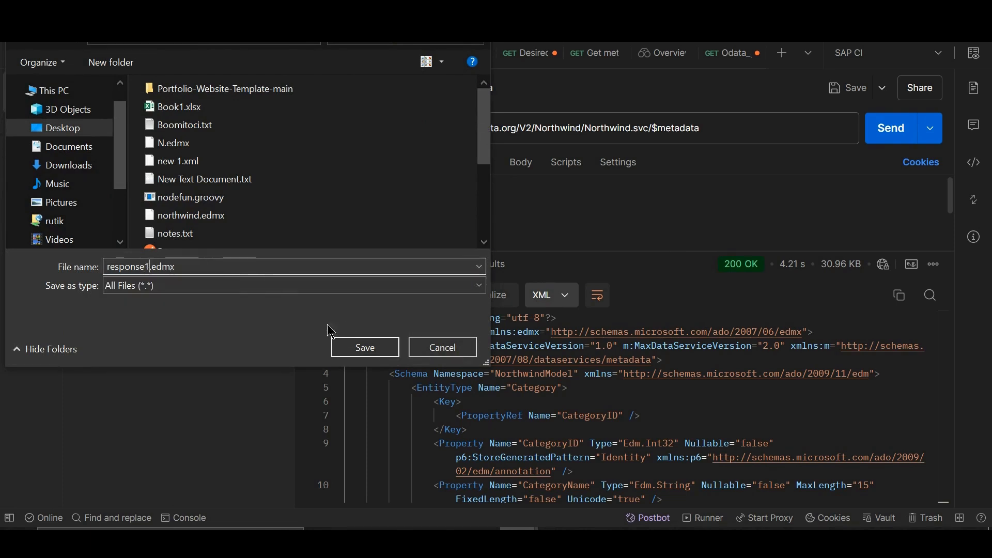
{"action": "key", "text": "BackSpace"}
{"action": "key", "text": "BackSpace"}
{"action": "key", "text": "BackSpace"}
{"action": "key", "text": "BackSpace"}
{"action": "key", "text": "BackSpace"}
{"action": "key", "text": "BackSpace"}
{"action": "key", "text": "BackSpace"}
{"action": "key", "text": "BackSpace"}
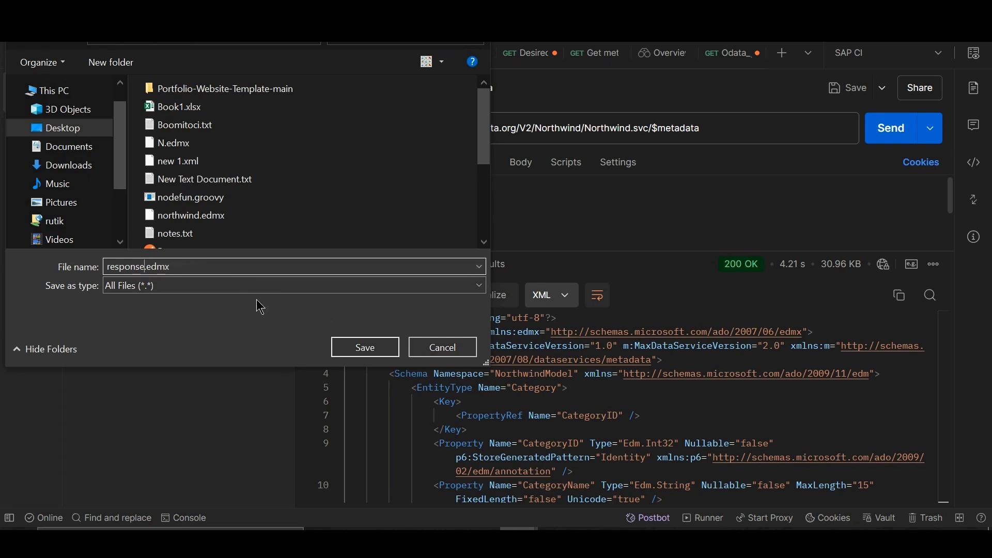
{"action": "key", "text": "BackSpace"}
{"action": "type", "text": "N"}
{"action": "key", "text": "BackSpace"}
{"action": "type", "text": "Northwind"}
{"action": "left_click", "coordinate": [384, 345]}
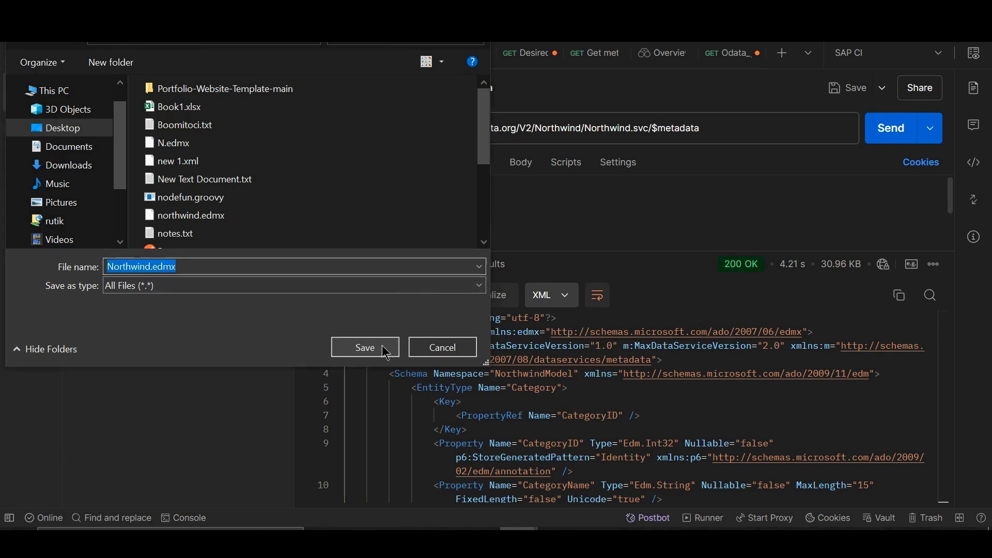
{"action": "left_click", "coordinate": [540, 278]}
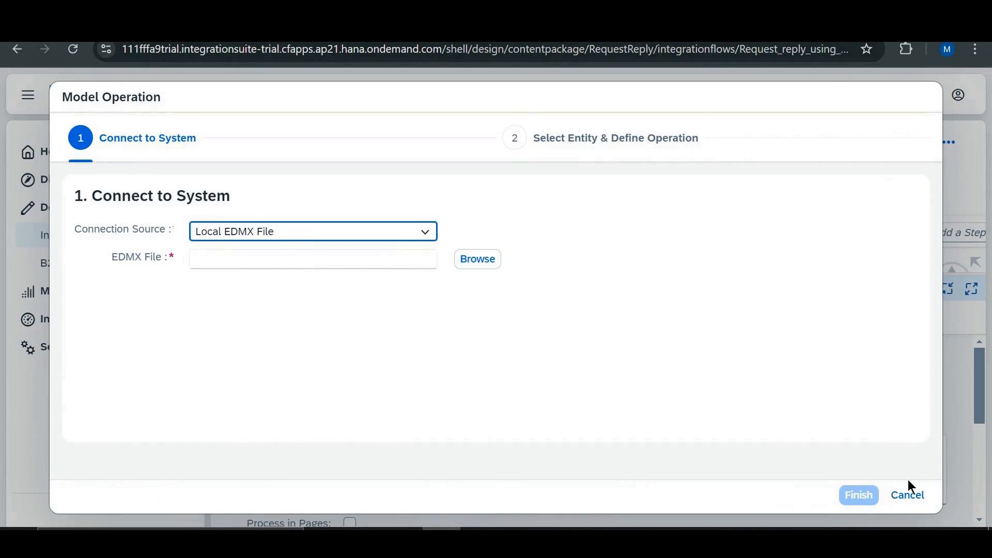
- In SAP Integration Suite, discard the open Model Operation wizard, restart it with the Remote connection source, and proceed to entity selection
{"action": "left_click", "coordinate": [924, 504]}
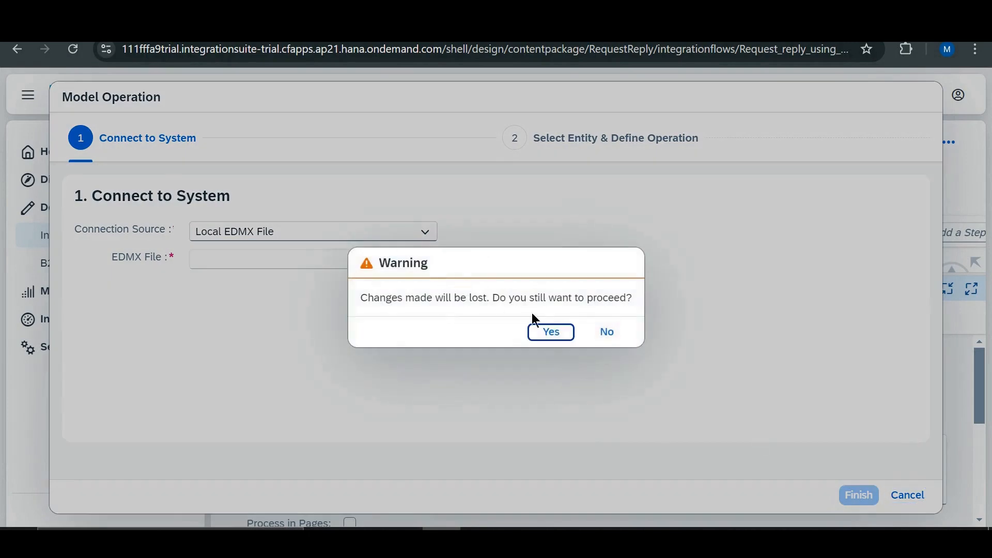
{"action": "left_click", "coordinate": [550, 332]}
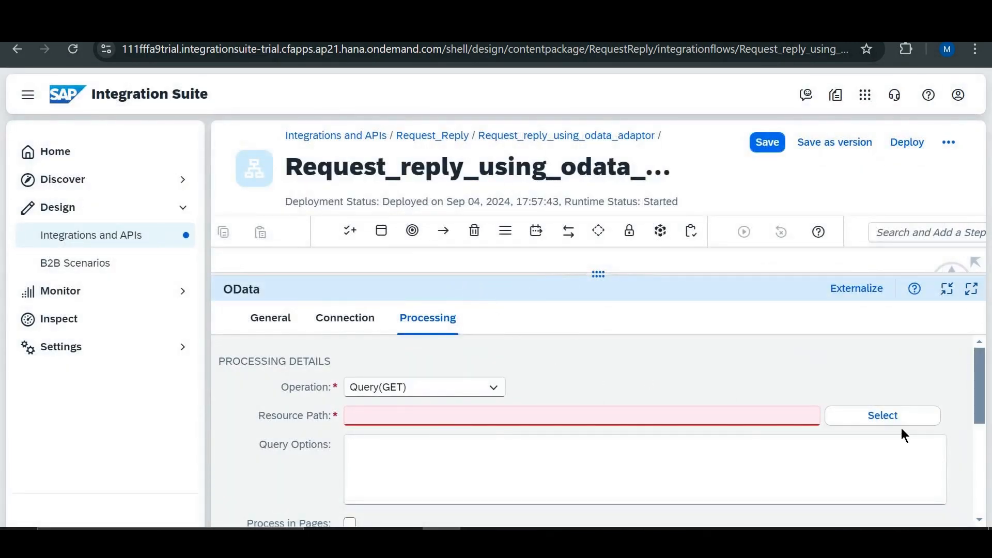
{"action": "left_click", "coordinate": [898, 420]}
{"action": "left_click", "coordinate": [261, 237]}
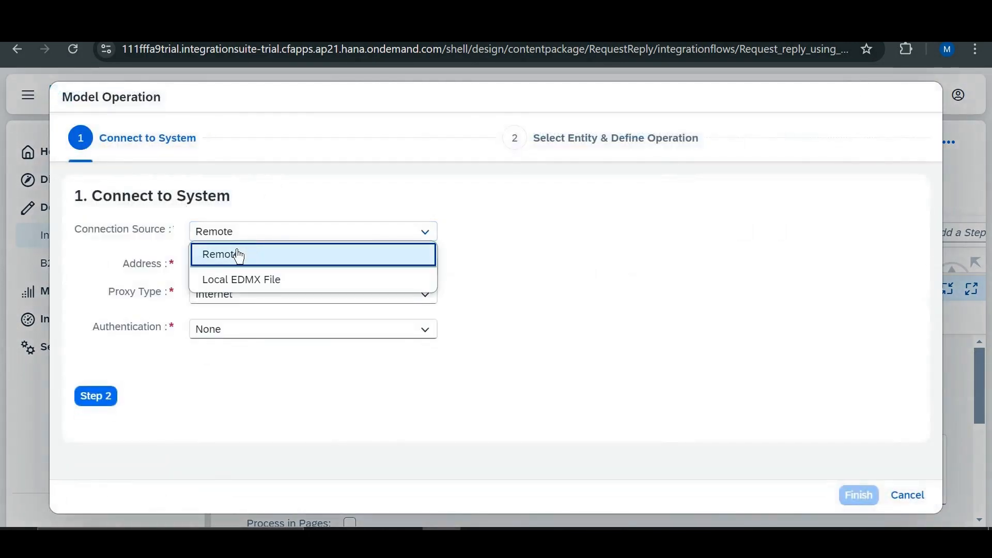
{"action": "left_click", "coordinate": [237, 254]}
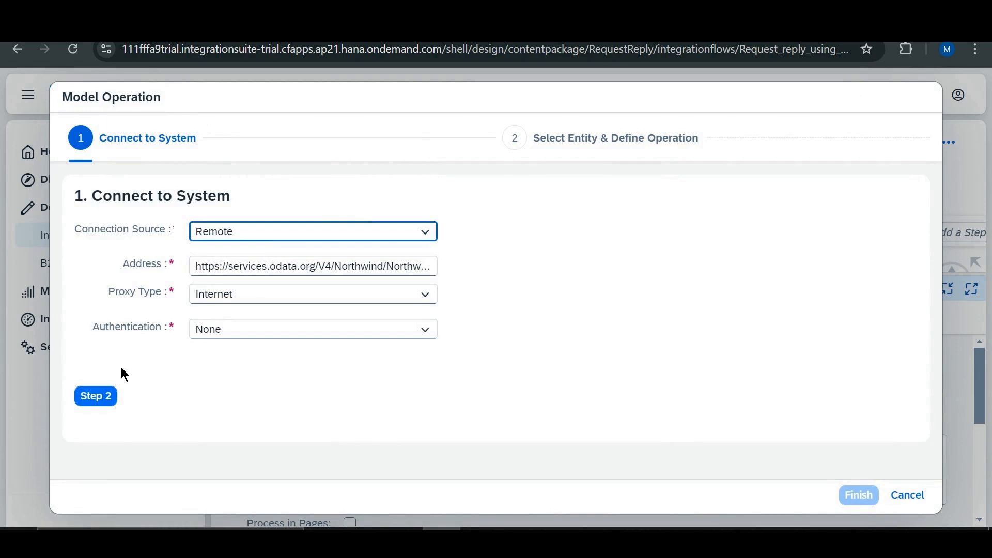
{"action": "left_click", "coordinate": [93, 399]}
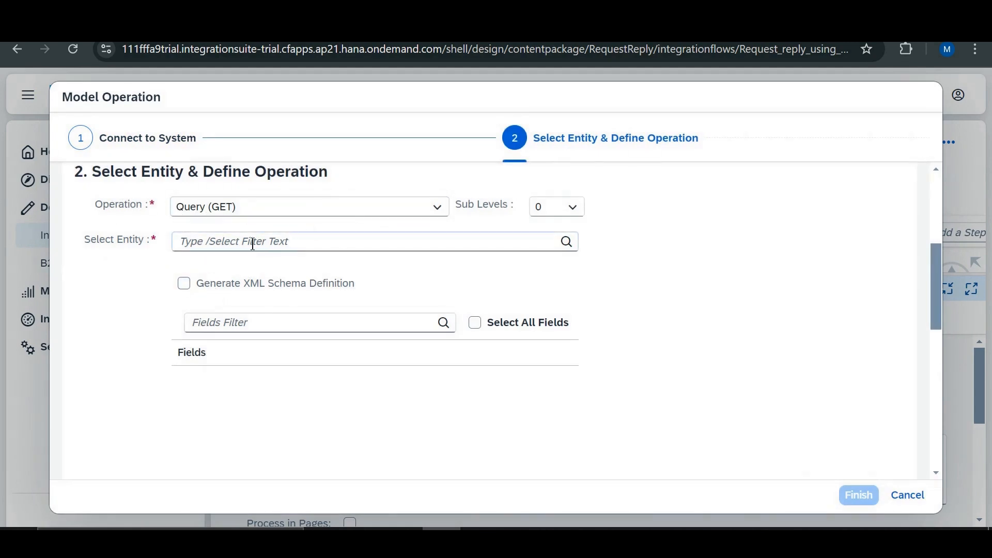
- Choose the Customers entity for the query and include its CustomerID, CompanyName and Country fields
{"action": "left_click", "coordinate": [568, 246]}
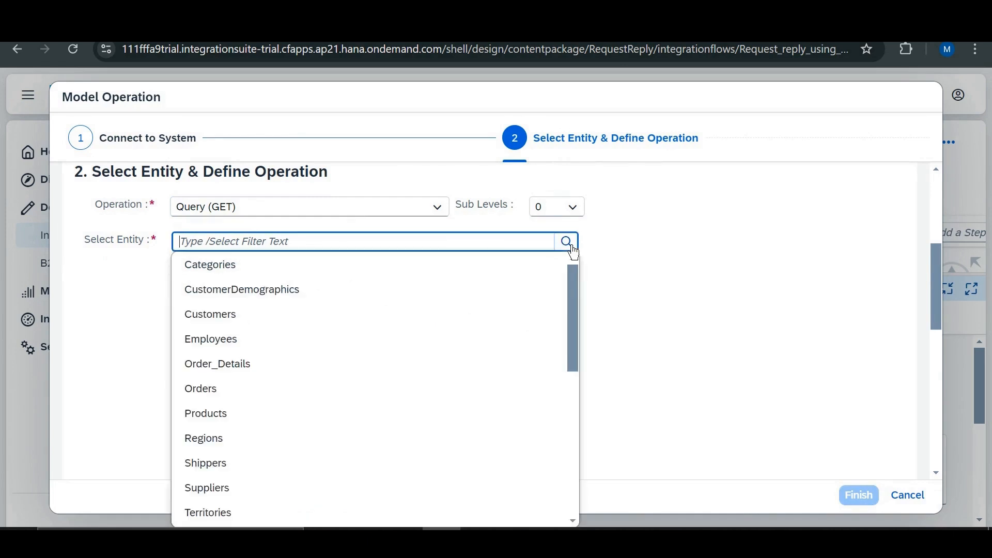
{"action": "left_click", "coordinate": [275, 322]}
{"action": "scroll", "coordinate": [247, 307], "scroll_direction": "down", "scroll_amount": 2}
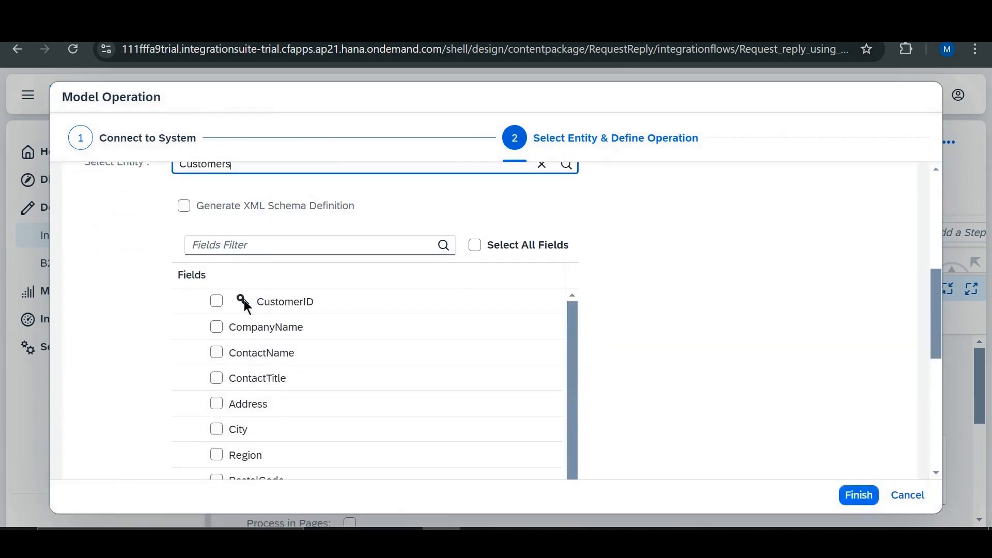
{"action": "left_click", "coordinate": [216, 304]}
{"action": "left_click", "coordinate": [216, 329]}
{"action": "scroll", "coordinate": [695, 317], "scroll_direction": "down", "scroll_amount": 3}
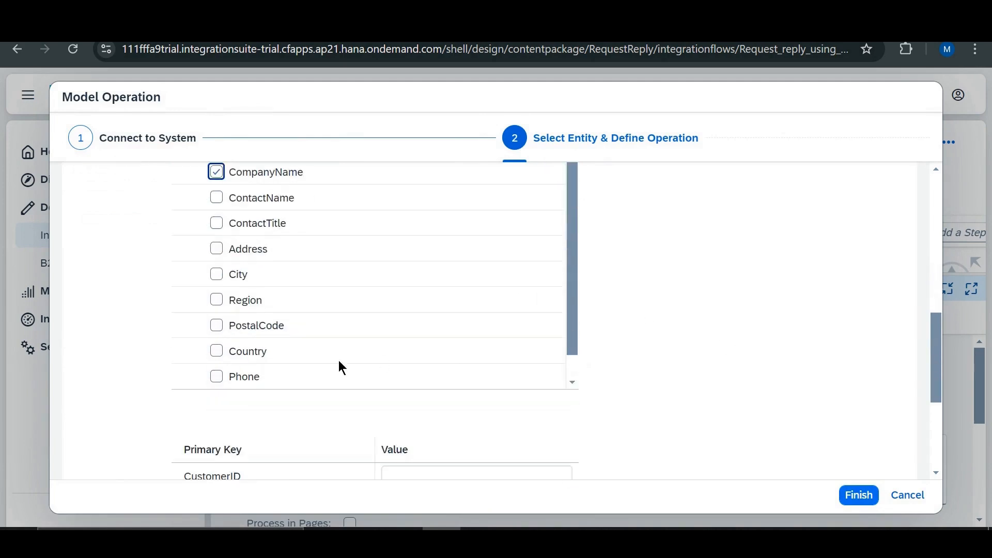
{"action": "left_click", "coordinate": [219, 355]}
{"action": "scroll", "coordinate": [720, 336], "scroll_direction": "down", "scroll_amount": 3}
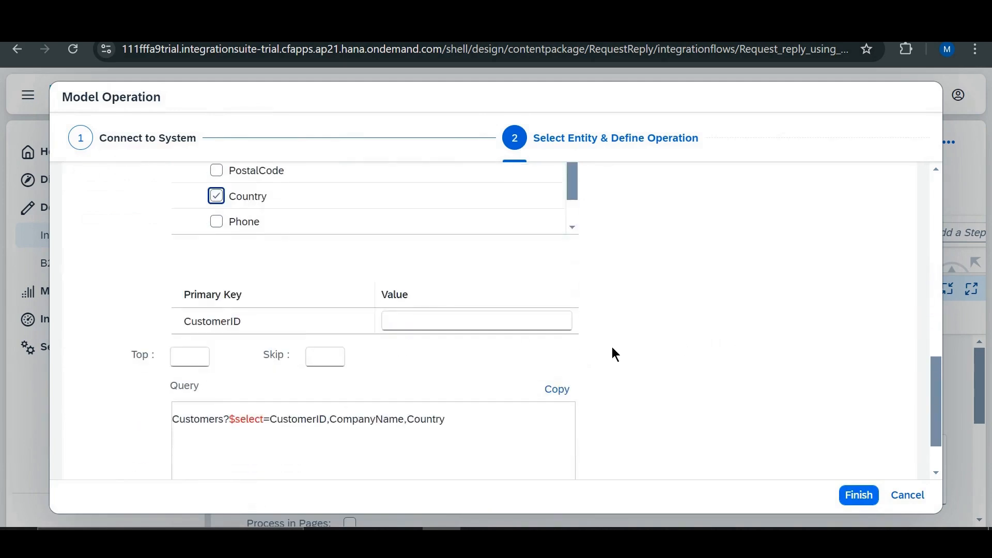
- Limit the Customers query to the top 2 records, leaving the CustomerID key value empty
{"action": "left_click_drag", "start_coordinate": [184, 322], "coordinate": [258, 329]}
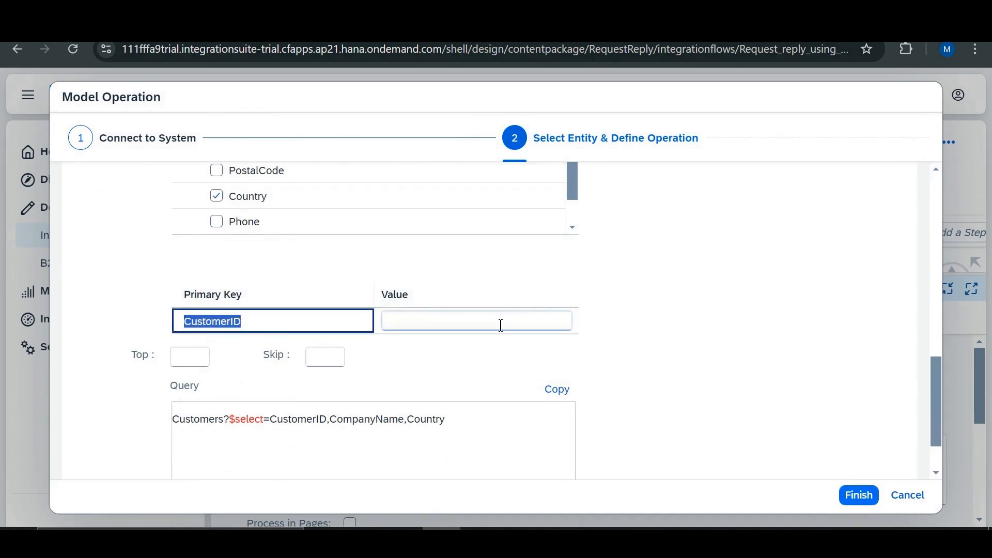
{"action": "left_click", "coordinate": [295, 263]}
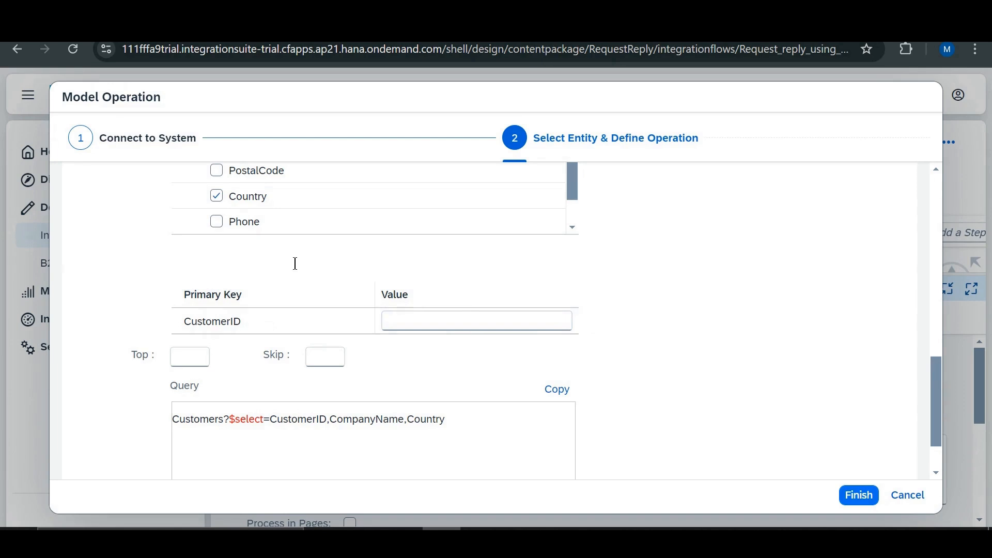
{"action": "scroll", "coordinate": [295, 264], "scroll_direction": "down", "scroll_amount": 2}
{"action": "left_click", "coordinate": [182, 290]}
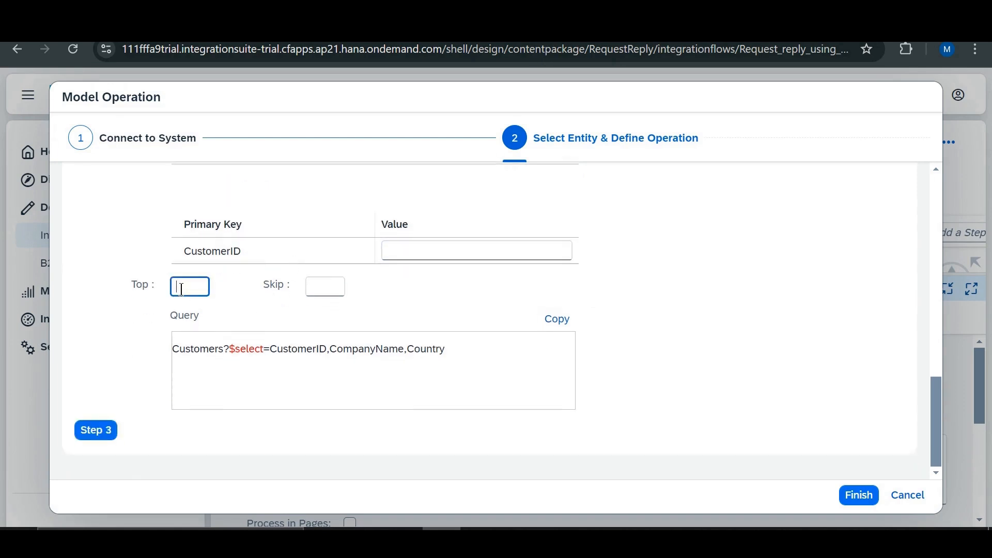
{"action": "type", "text": "2"}
{"action": "left_click", "coordinate": [390, 298]}
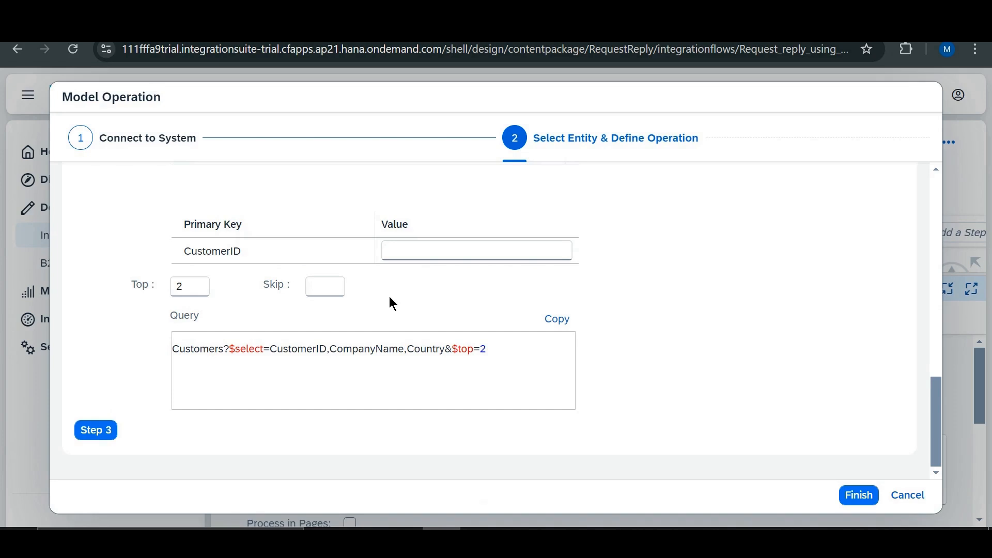
- Proceed to the Configure Filter & Sorting stage and choose Country as the field to filter by
{"action": "left_click", "coordinate": [103, 432]}
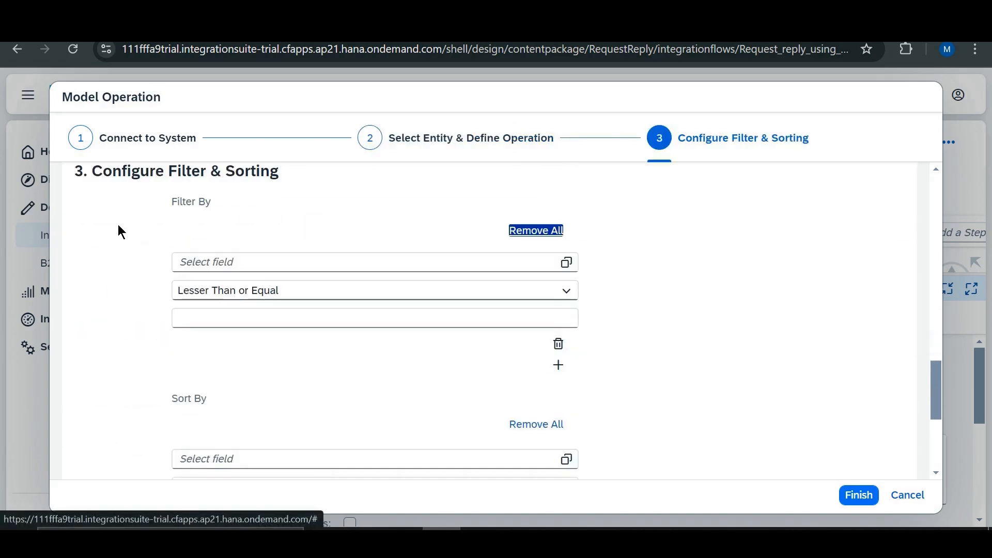
{"action": "scroll", "coordinate": [118, 228], "scroll_direction": "up", "scroll_amount": 2}
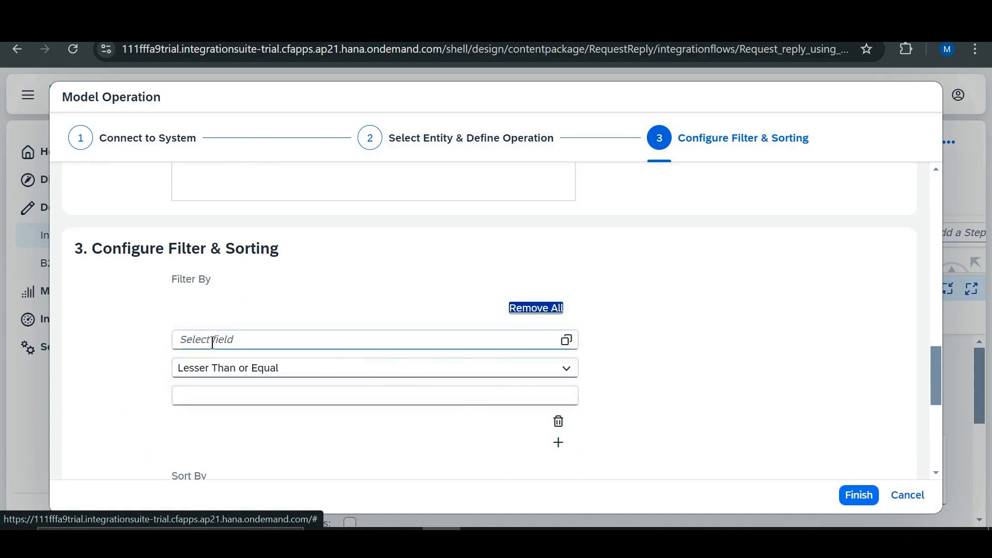
{"action": "left_click", "coordinate": [567, 341]}
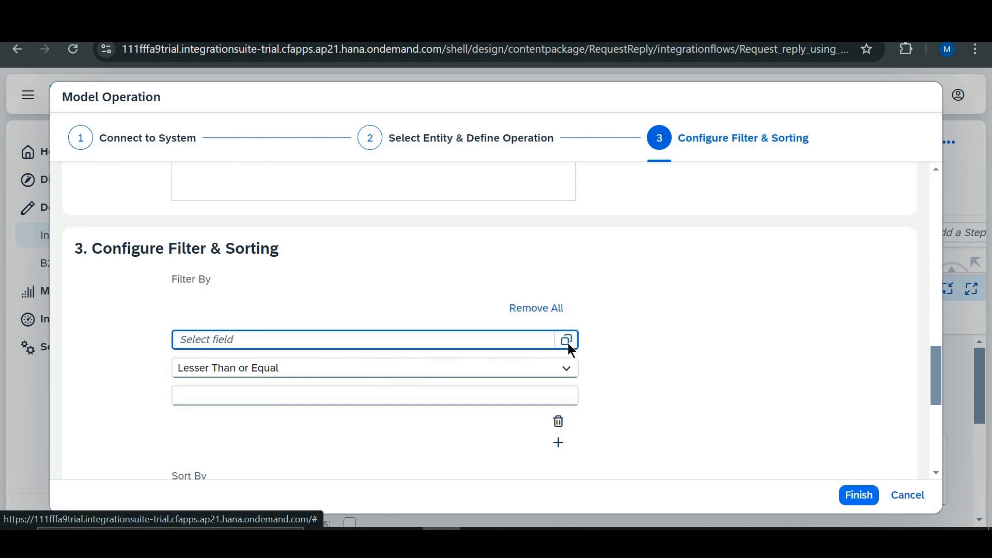
{"action": "scroll", "coordinate": [439, 371], "scroll_direction": "down", "scroll_amount": 1}
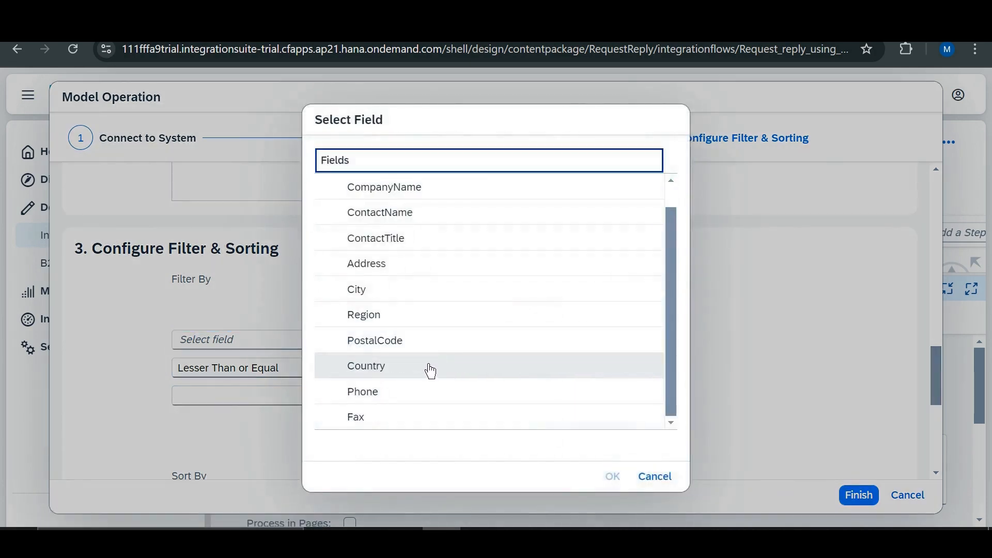
{"action": "left_click", "coordinate": [427, 365]}
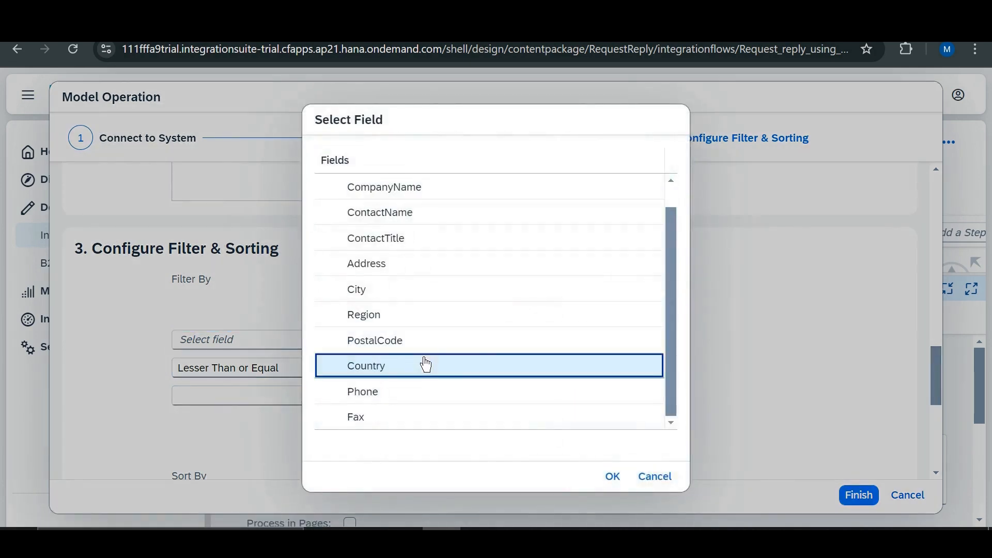
{"action": "left_click", "coordinate": [613, 476]}
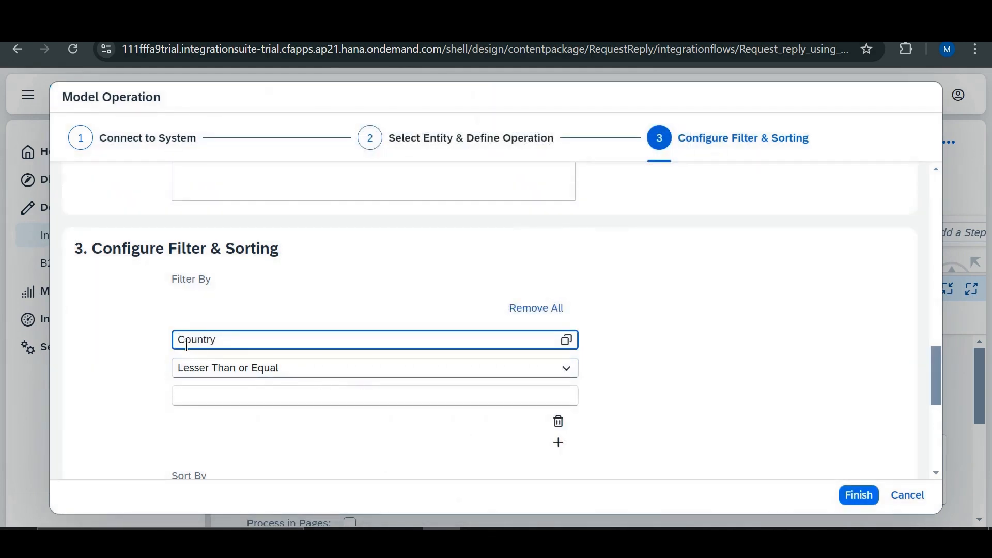
- Set the Country filter to Equal with the value Germany, leave sorting empty, and finish the Model Operation wizard
{"action": "left_click_drag", "start_coordinate": [179, 342], "coordinate": [218, 342]}
{"action": "left_click", "coordinate": [228, 373]}
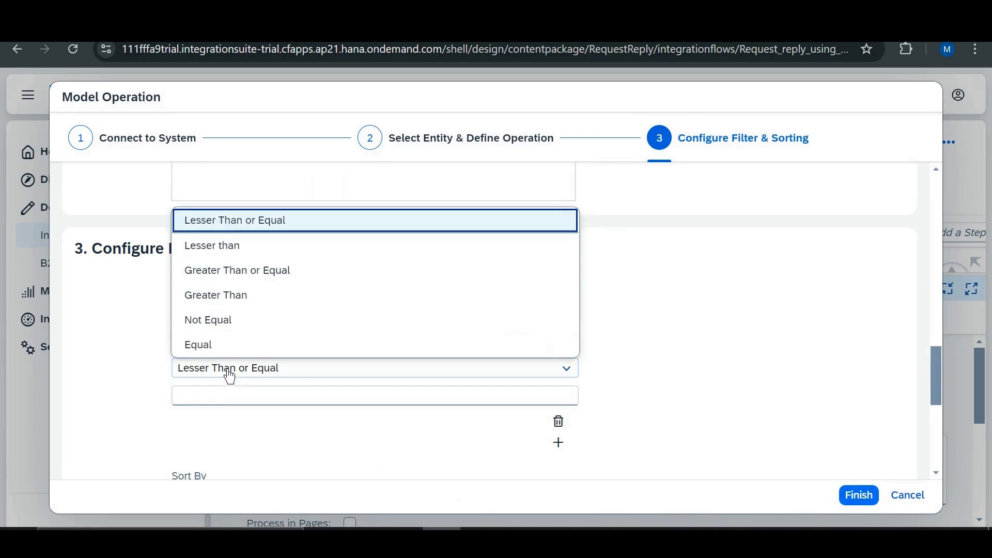
{"action": "left_click", "coordinate": [231, 345]}
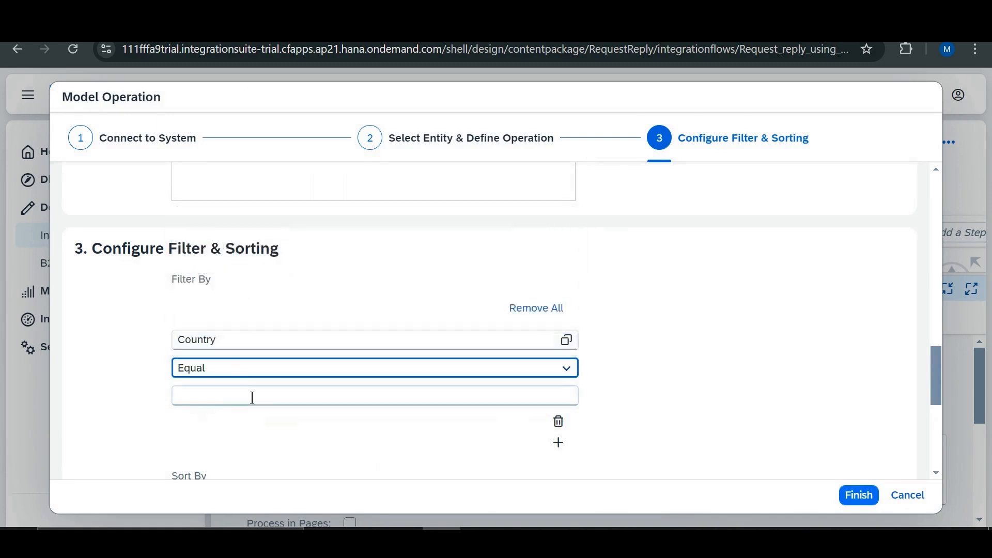
{"action": "left_click", "coordinate": [252, 398]}
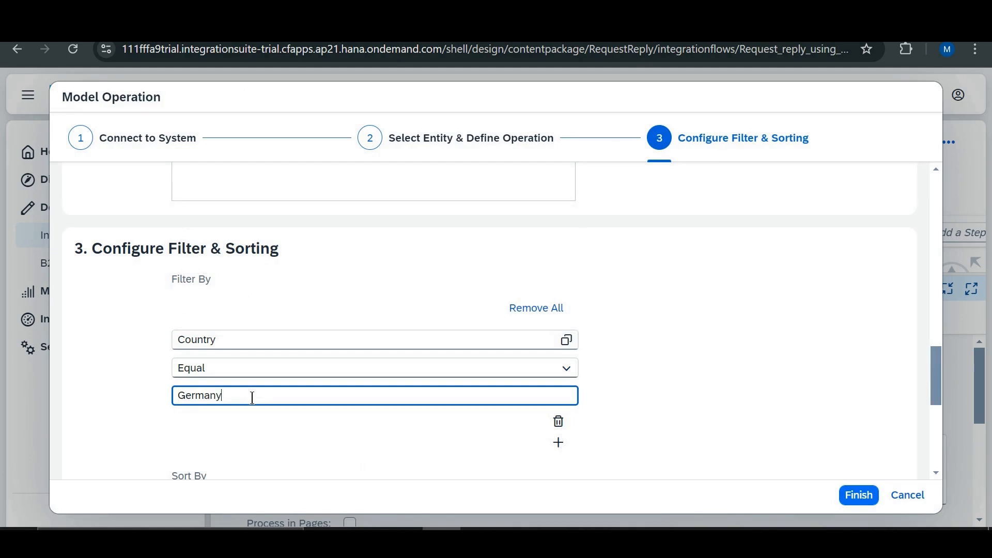
{"action": "scroll", "coordinate": [610, 333], "scroll_direction": "down", "scroll_amount": 5}
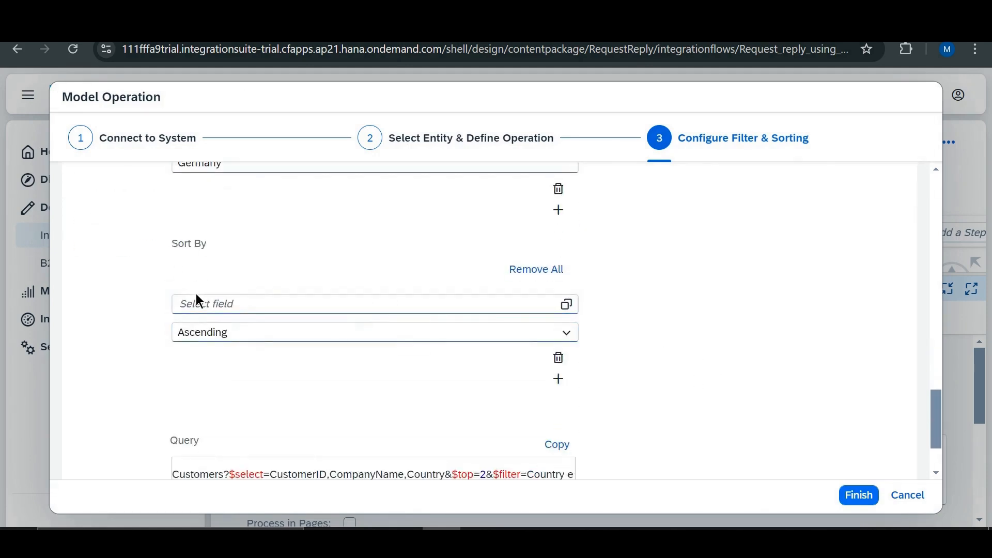
{"action": "scroll", "coordinate": [289, 387], "scroll_direction": "down", "scroll_amount": 2}
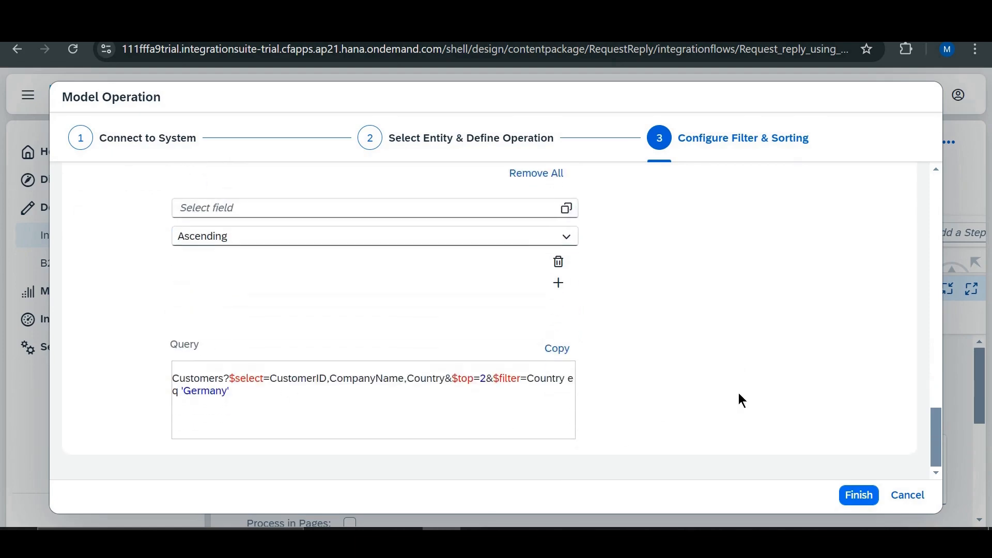
{"action": "left_click", "coordinate": [858, 495]}
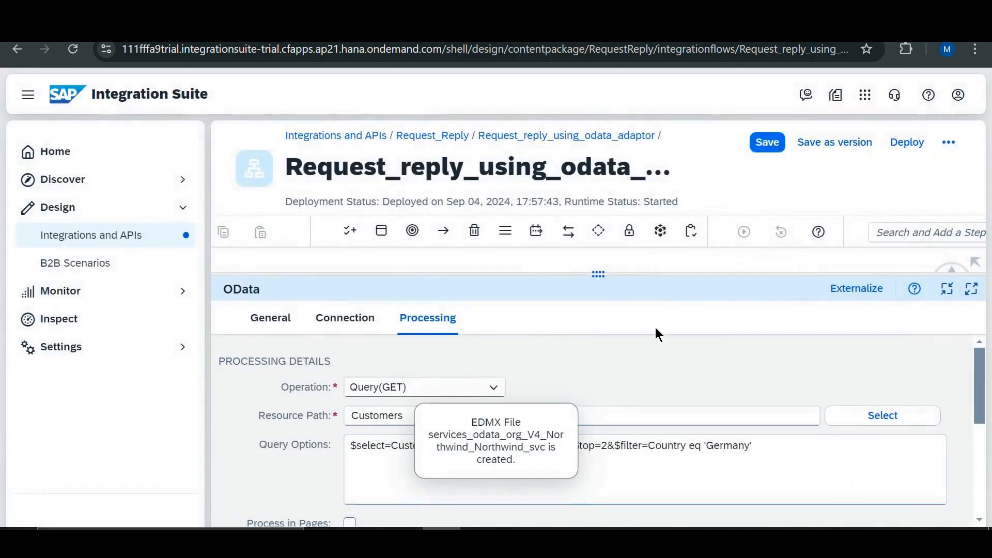
- Save and deploy the Request_reply_using_odata_adaptor flow on the Cloud Integration runtime profile, and check its deployment status
{"action": "left_click_drag", "start_coordinate": [600, 272], "coordinate": [599, 477]}
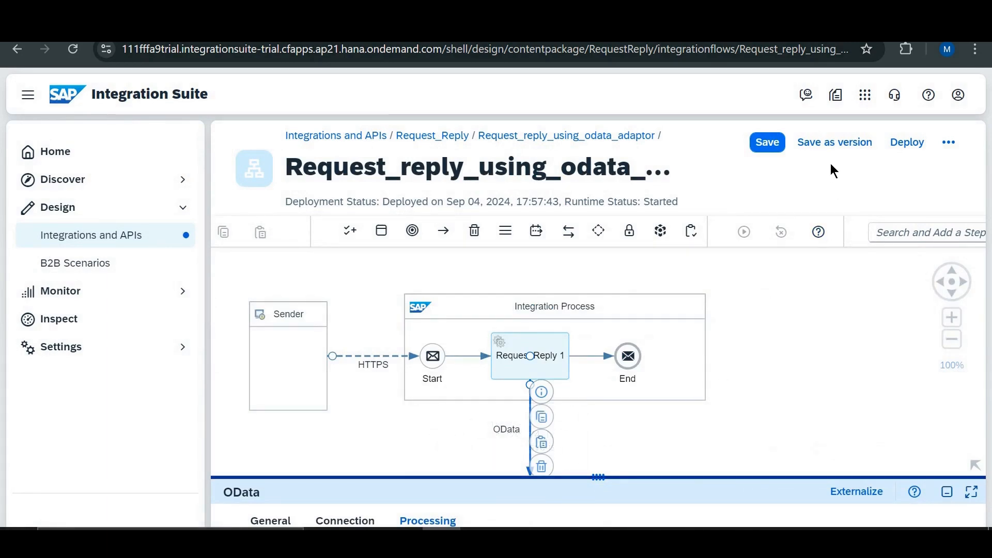
{"action": "left_click", "coordinate": [906, 149]}
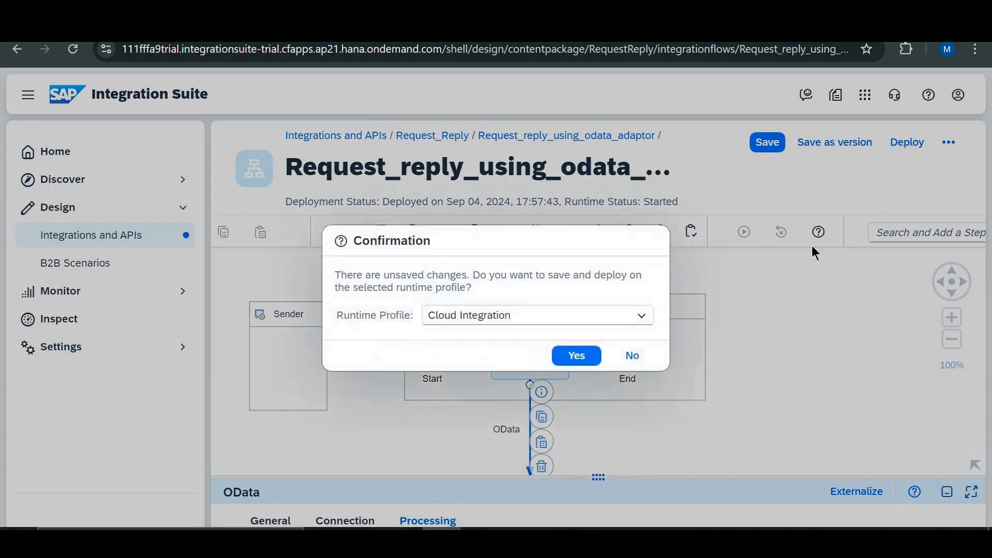
{"action": "left_click", "coordinate": [581, 359]}
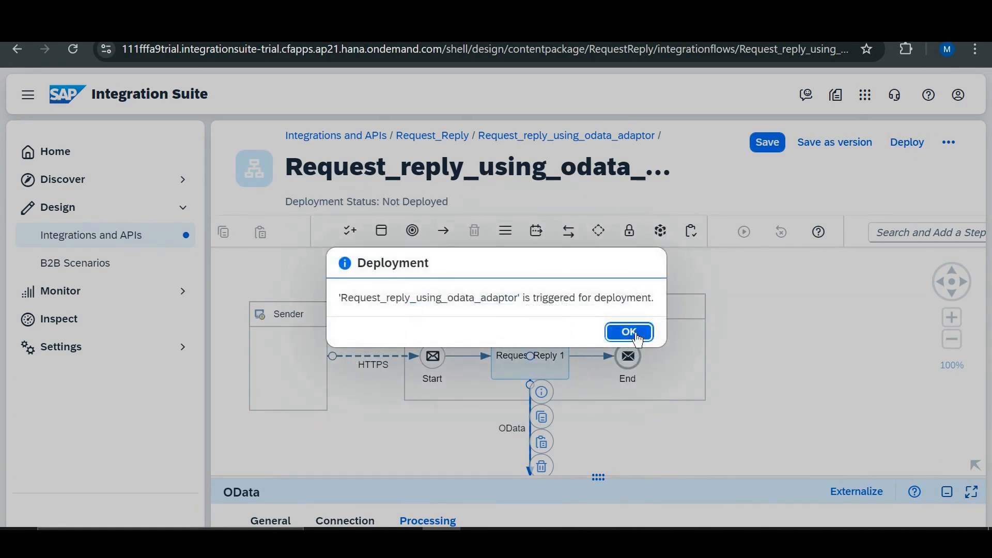
{"action": "left_click", "coordinate": [637, 337]}
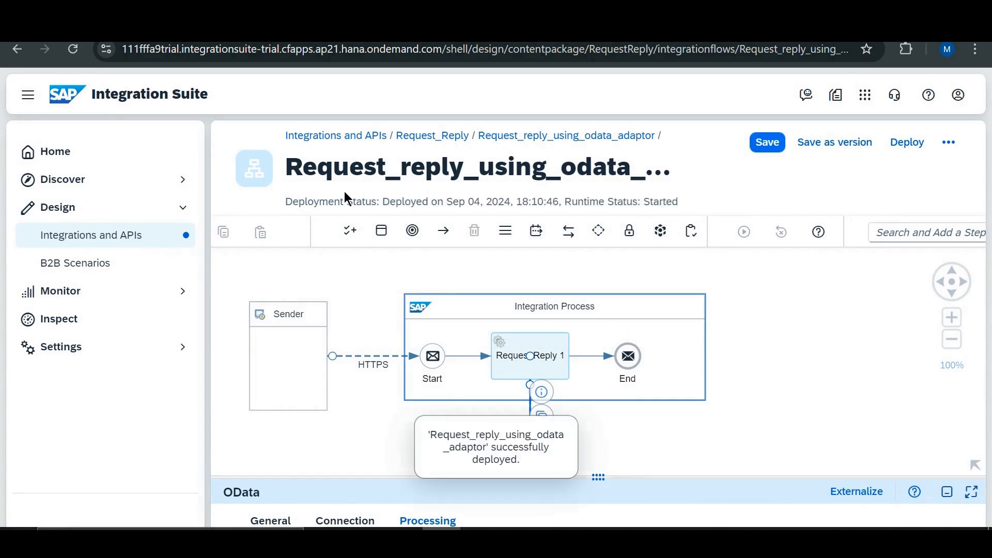
{"action": "left_click_drag", "start_coordinate": [288, 203], "coordinate": [487, 202]}
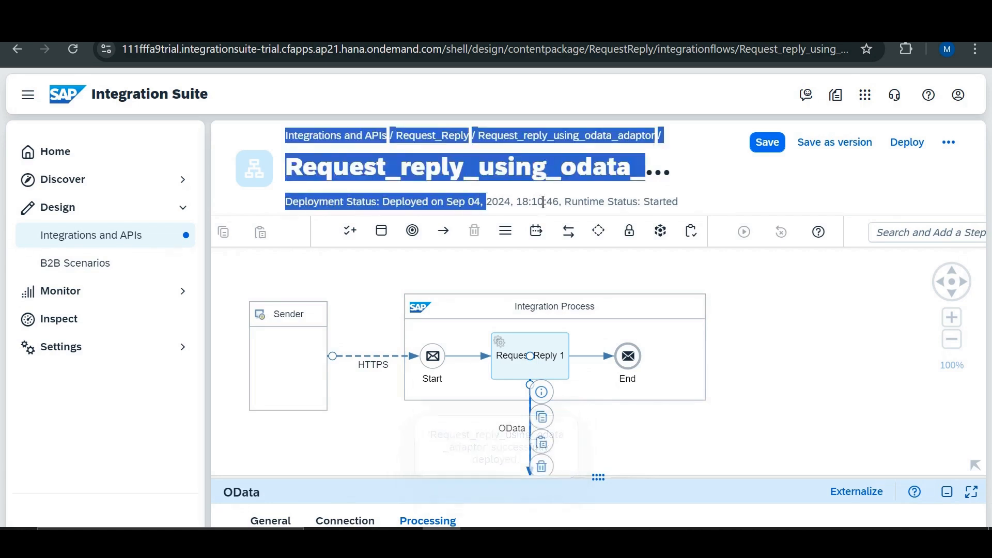
- Open the integration flow's deployment status, go from there to Manage Integration Content, and dismiss the news announcement
{"action": "left_click", "coordinate": [681, 291]}
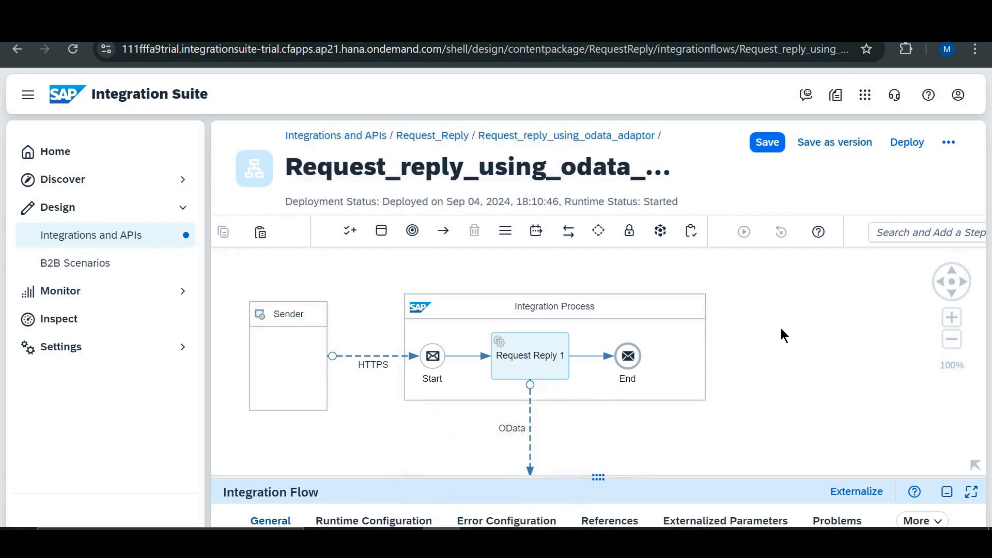
{"action": "left_click_drag", "start_coordinate": [598, 476], "coordinate": [599, 314]}
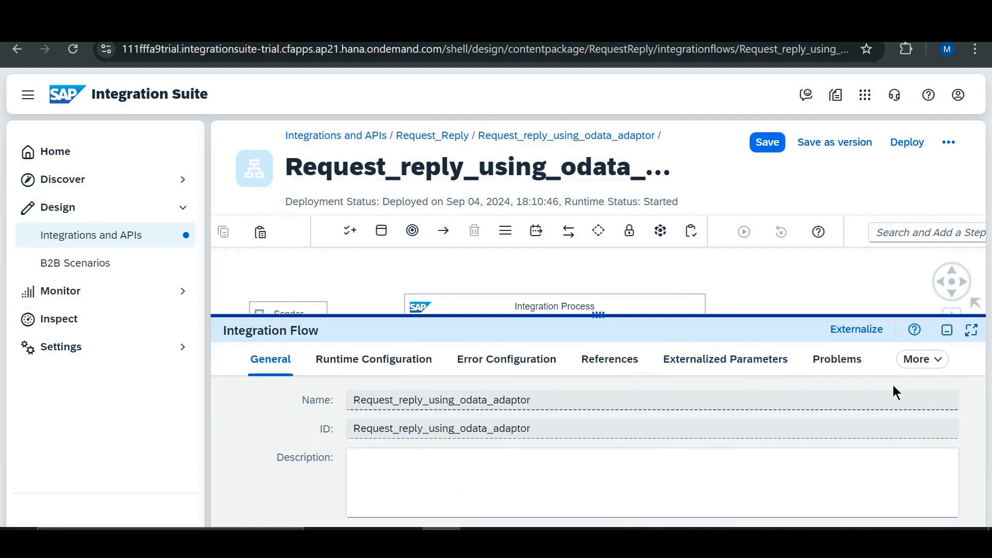
{"action": "left_click", "coordinate": [918, 359]}
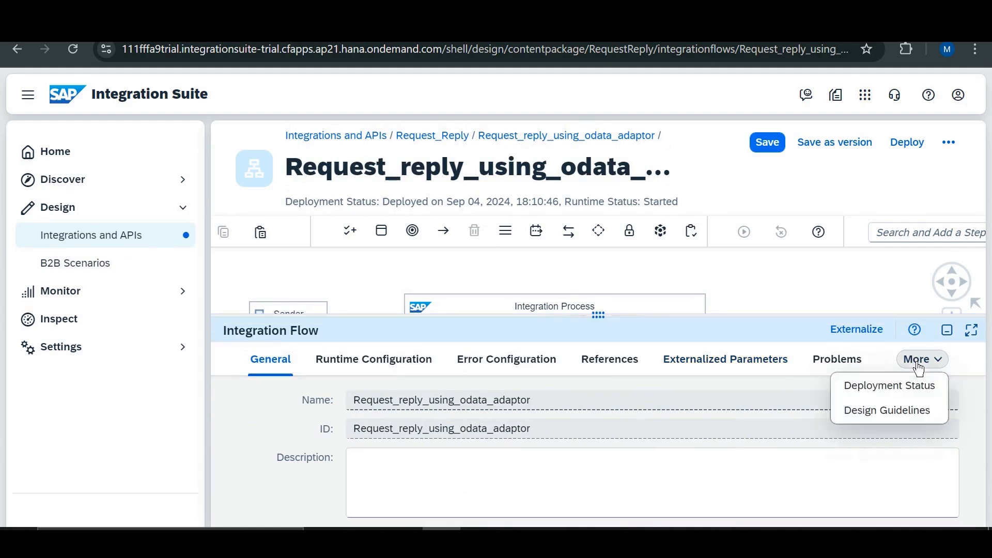
{"action": "left_click", "coordinate": [877, 388]}
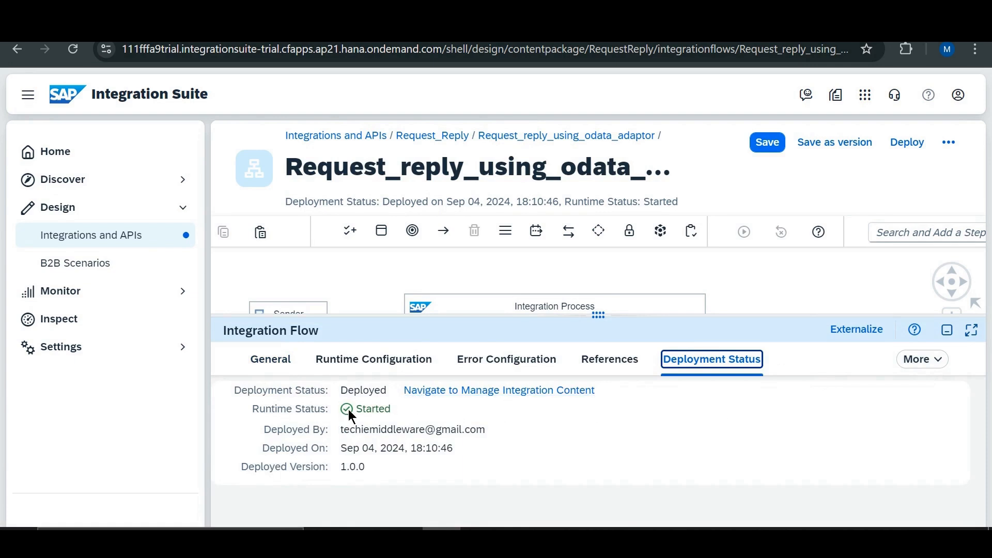
{"action": "left_click", "coordinate": [483, 397]}
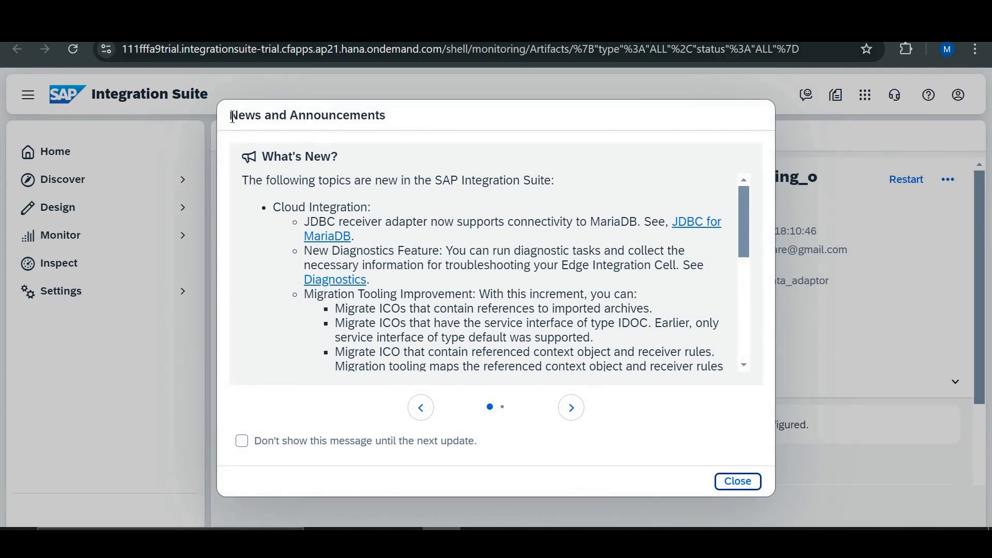
{"action": "scroll", "coordinate": [576, 288], "scroll_direction": "down", "scroll_amount": 10}
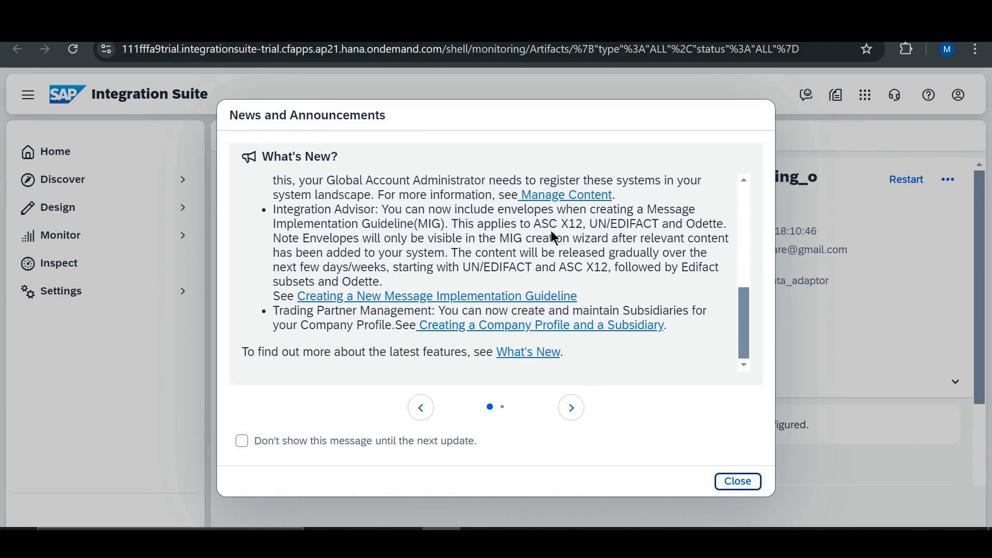
{"action": "scroll", "coordinate": [555, 238], "scroll_direction": "up", "scroll_amount": 10}
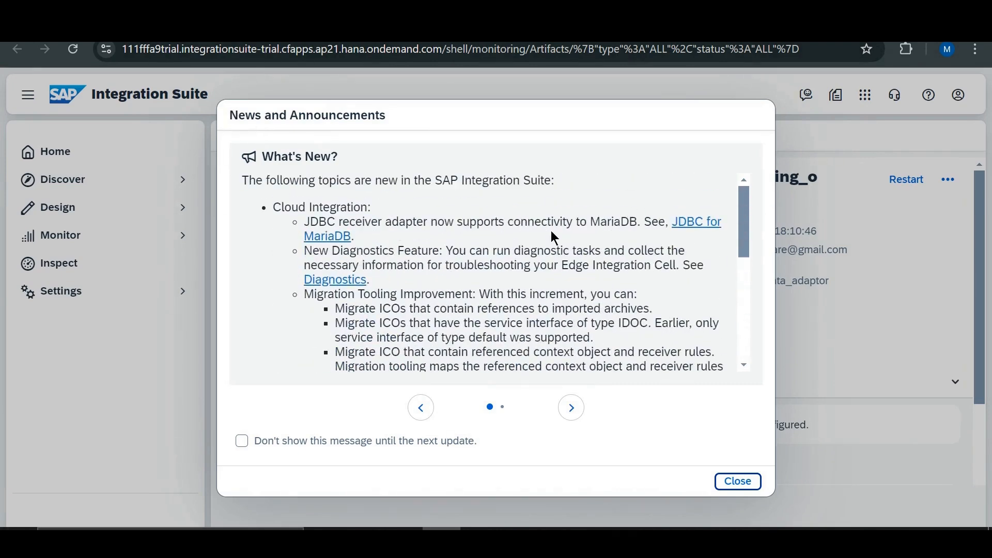
{"action": "left_click", "coordinate": [739, 484]}
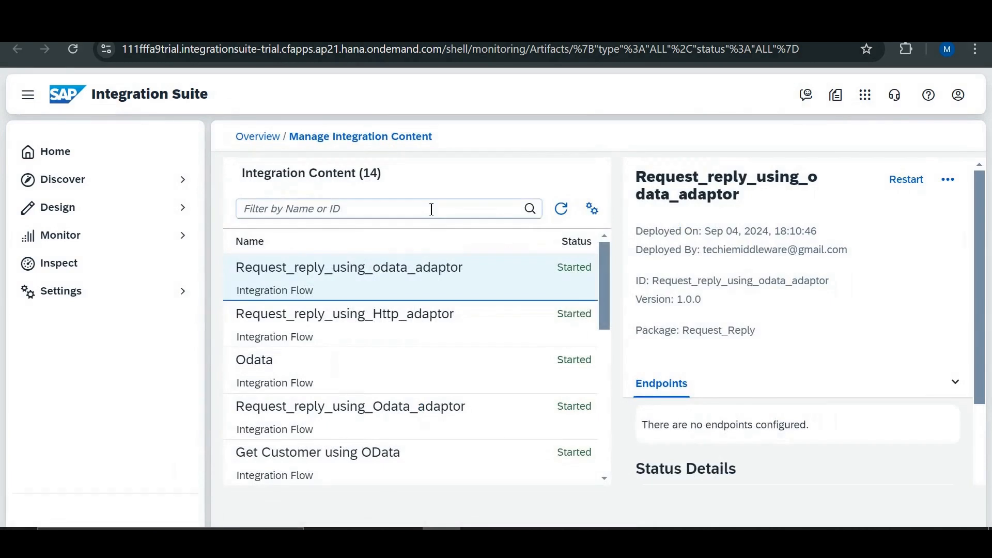
- Refresh the integration content list and copy the endpoint URL of Request_reply_using_odata_adaptor
{"action": "left_click", "coordinate": [563, 211]}
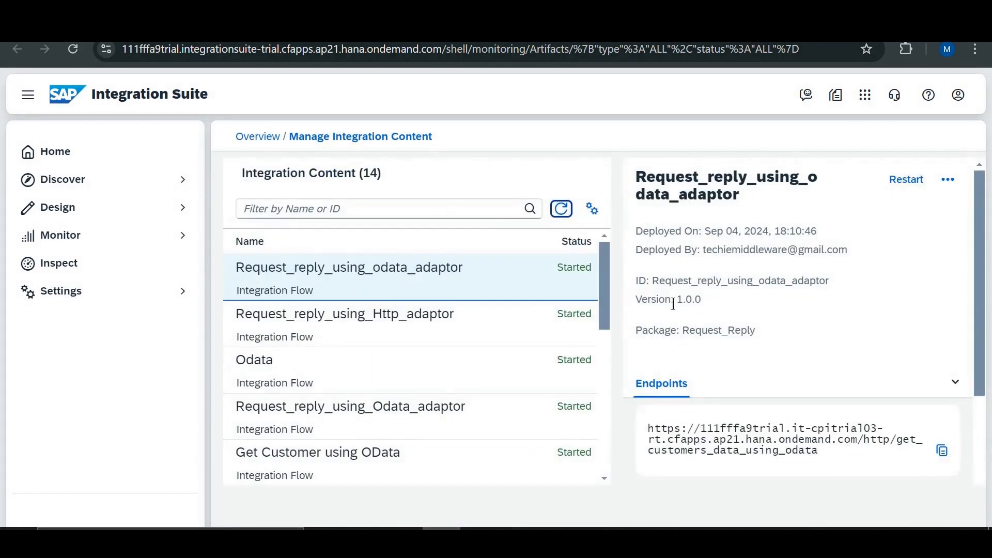
{"action": "scroll", "coordinate": [673, 303], "scroll_direction": "down", "scroll_amount": 2}
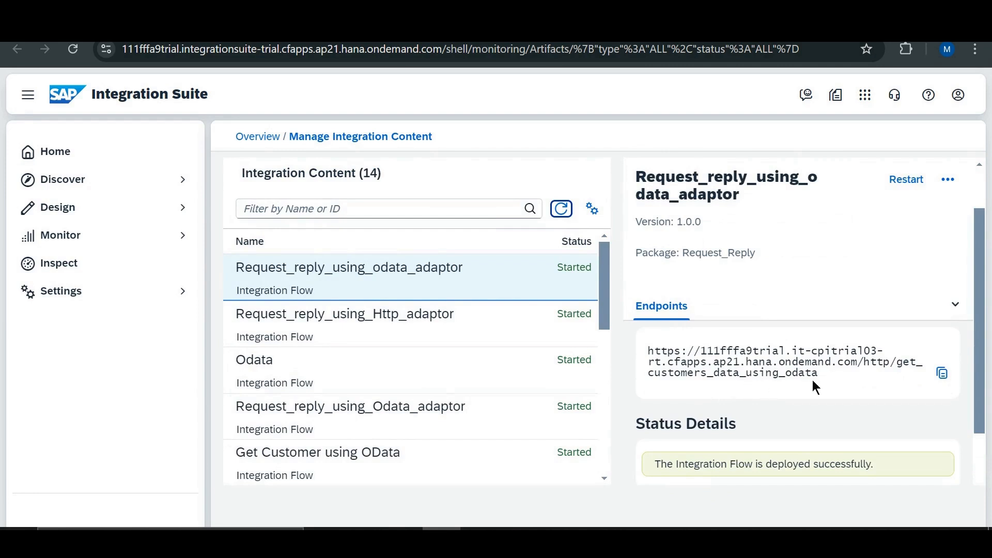
{"action": "left_click", "coordinate": [943, 373]}
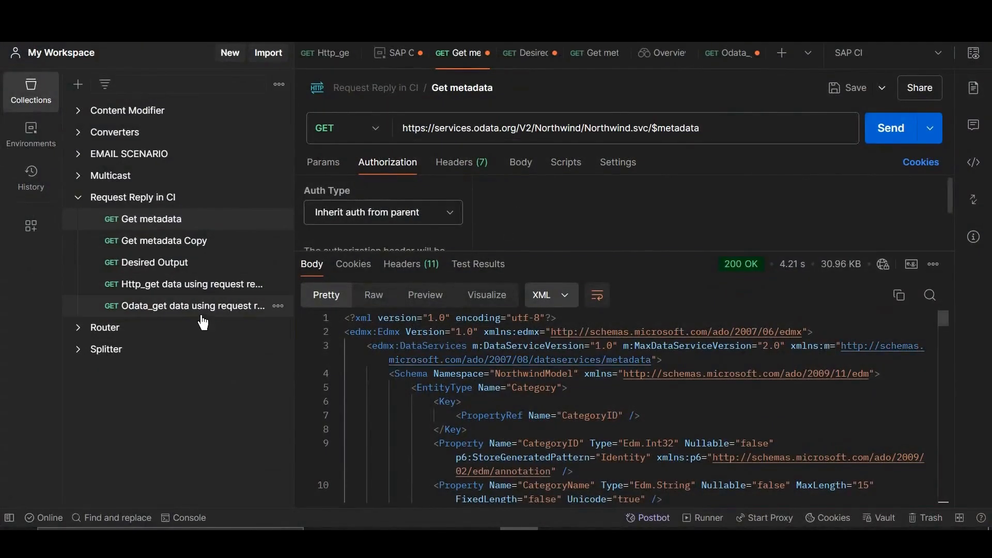
- In Postman, open the "Odata_get data using request reply" request and replace its URL with the copied get_customers_data_using_odata endpoint
{"action": "left_click", "coordinate": [185, 313]}
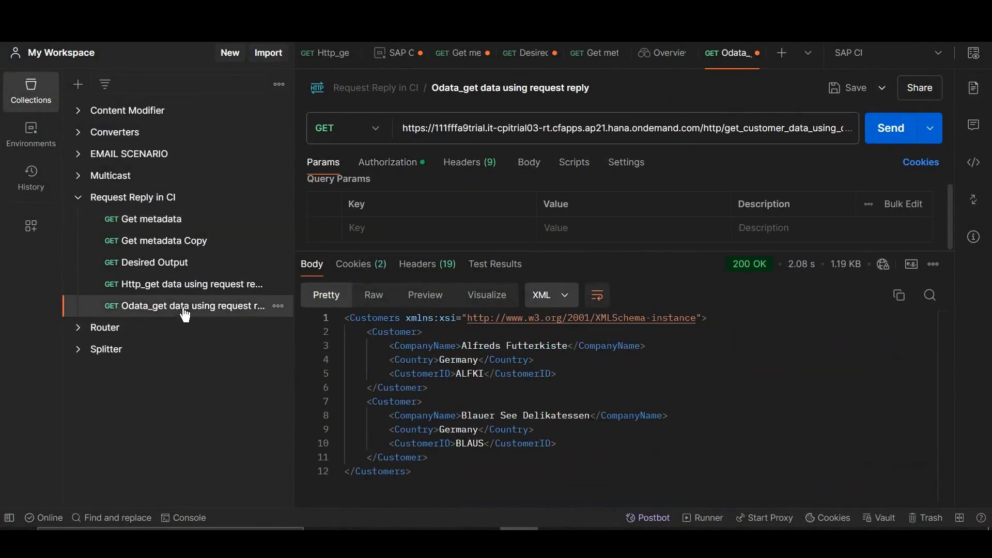
{"action": "left_click", "coordinate": [449, 136]}
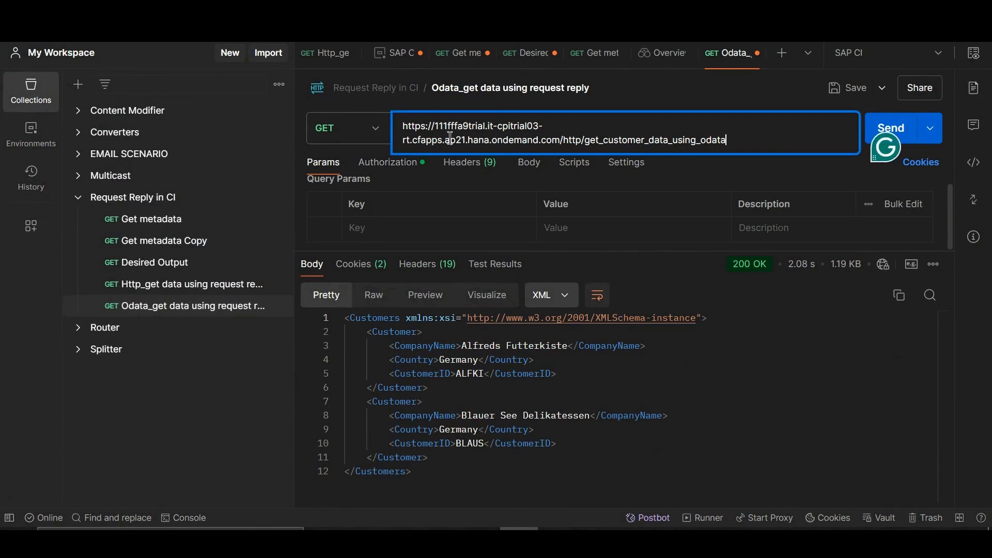
{"action": "key", "text": "ctrl+a"}
{"action": "key", "text": "ctrl+v"}
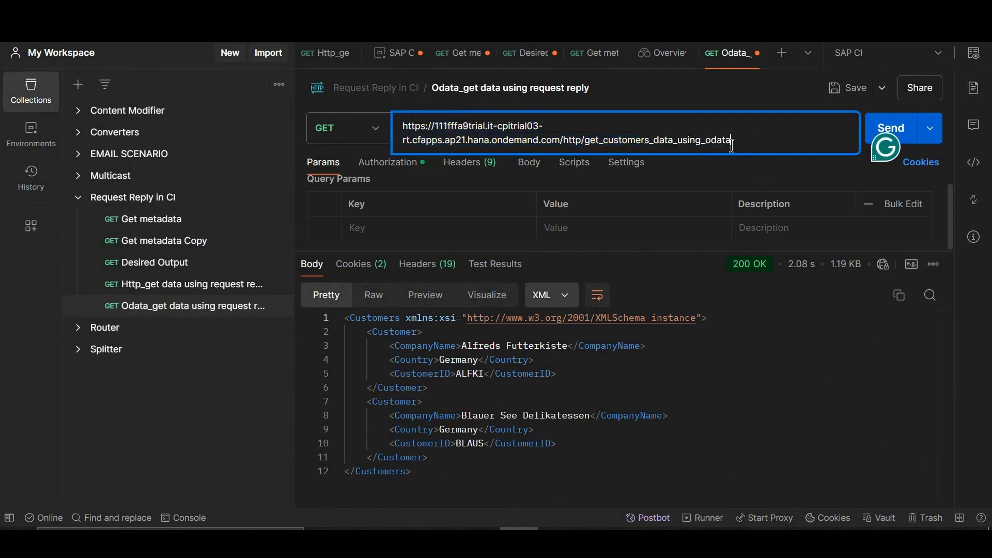
- Send the GET request and display the response body as XML
{"action": "left_click", "coordinate": [871, 133]}
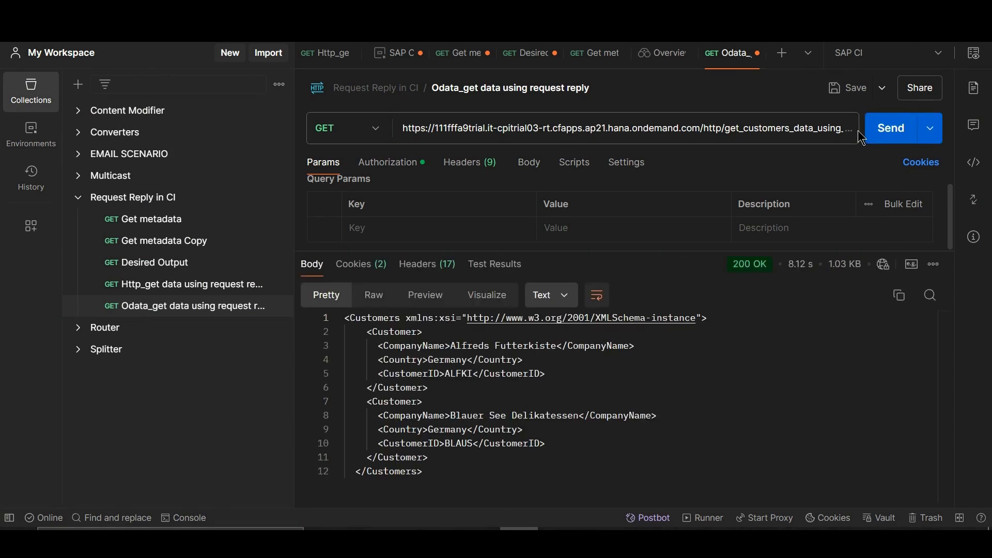
{"action": "left_click", "coordinate": [563, 296]}
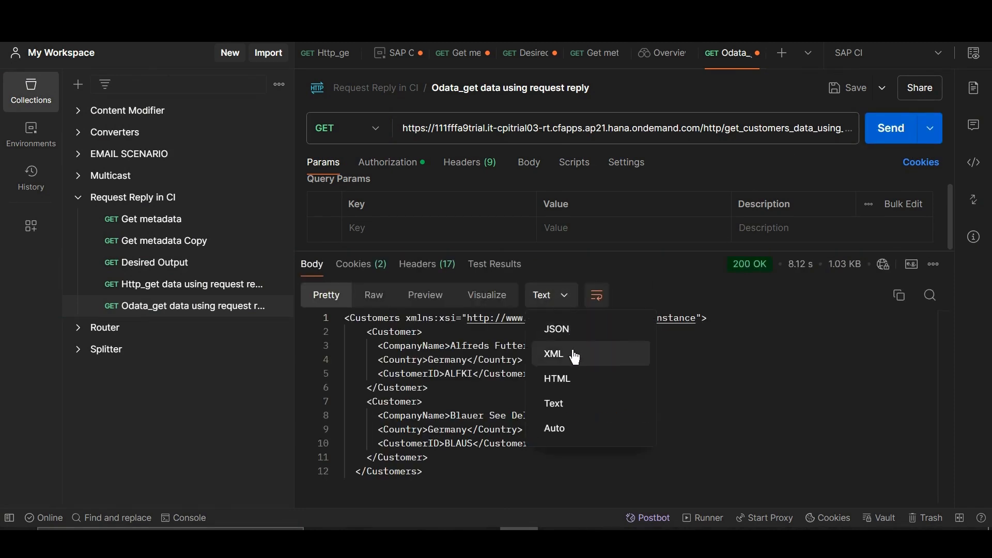
{"action": "left_click", "coordinate": [555, 354]}
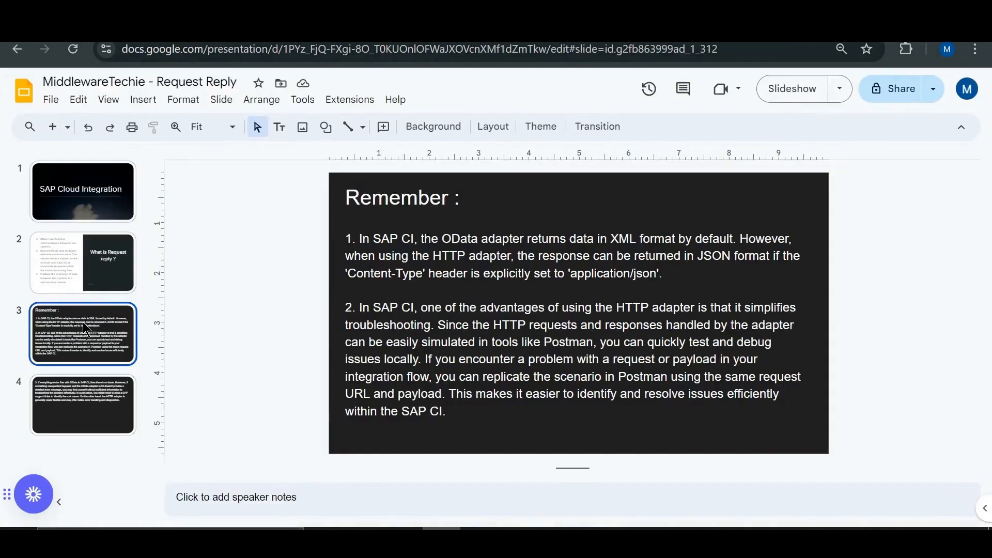
- In Google Slides, present the "Remember :" slide of the Request Reply presentation full screen
{"action": "left_click", "coordinate": [791, 88]}
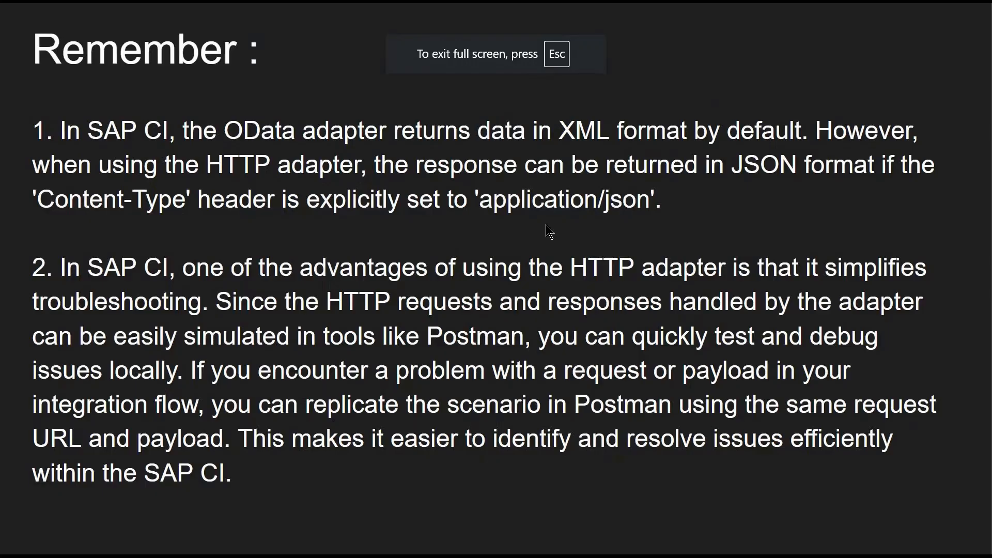